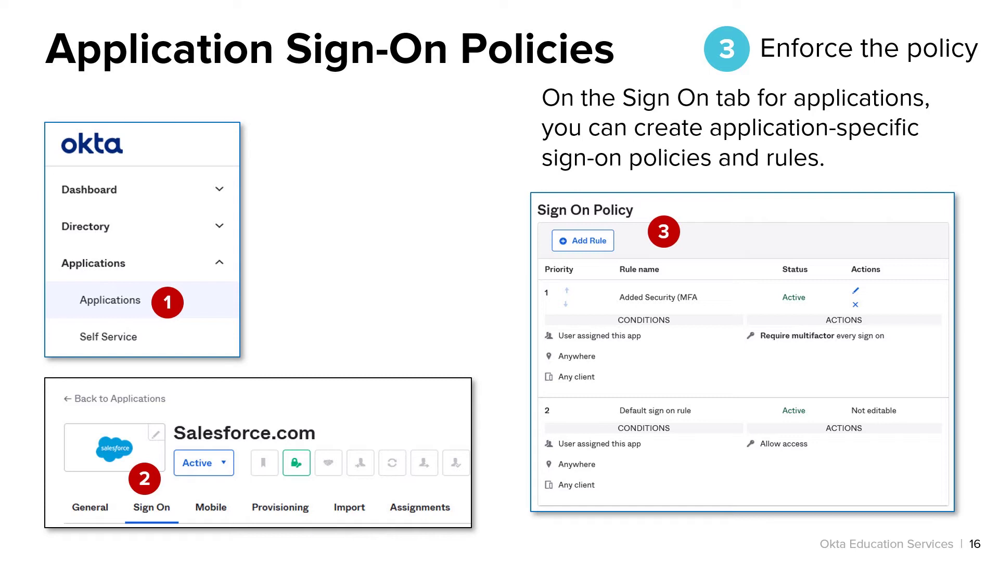
key(Right)
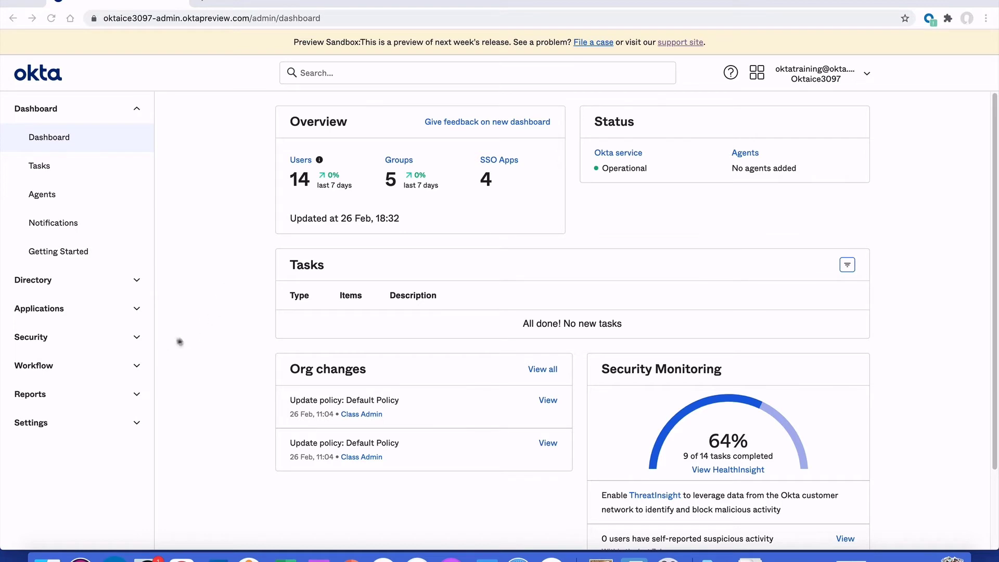
Open the security network zones and examine the settings of the existing BlockedIpZone without changing them
click(54, 341)
drag(149, 325, 100, 423)
click(65, 432)
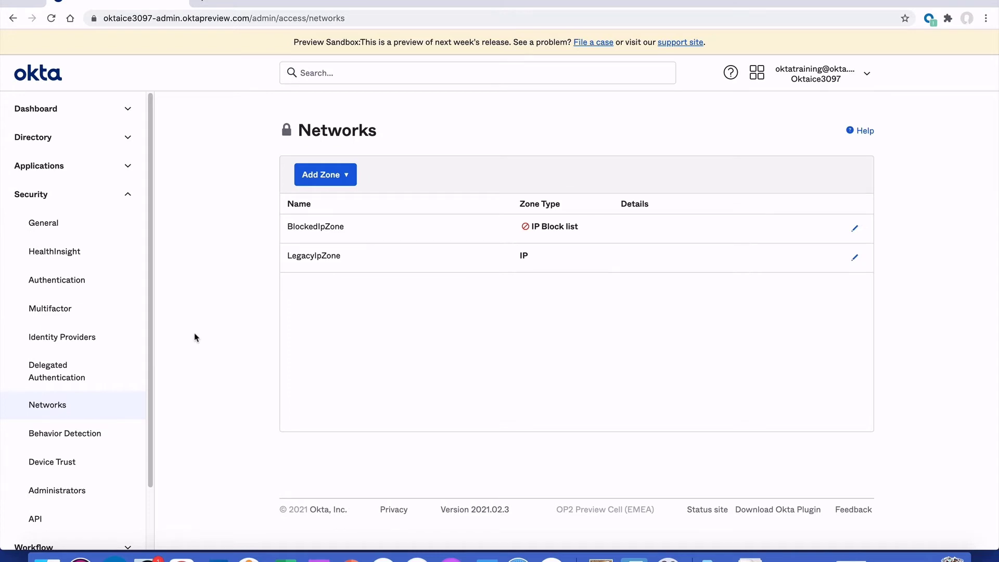
click(855, 230)
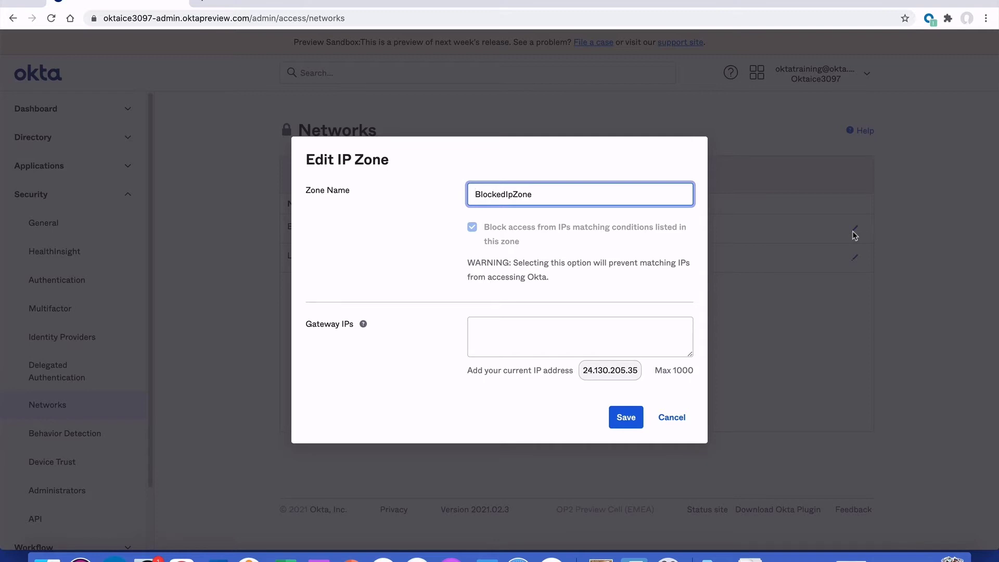
click(677, 418)
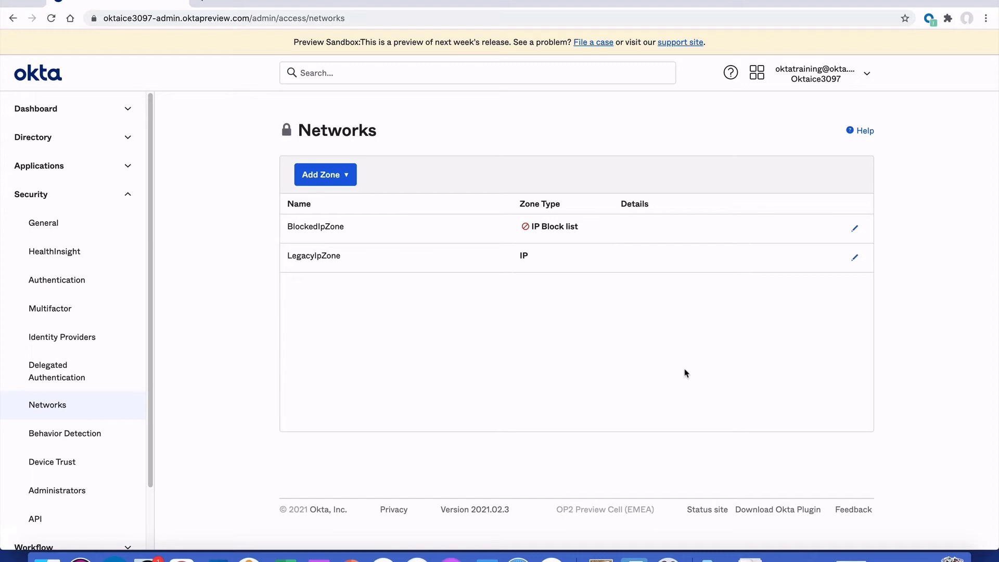
Add an IP zone named "Corporate Network" with gateway IP 200.200.200.0 and save it
click(347, 178)
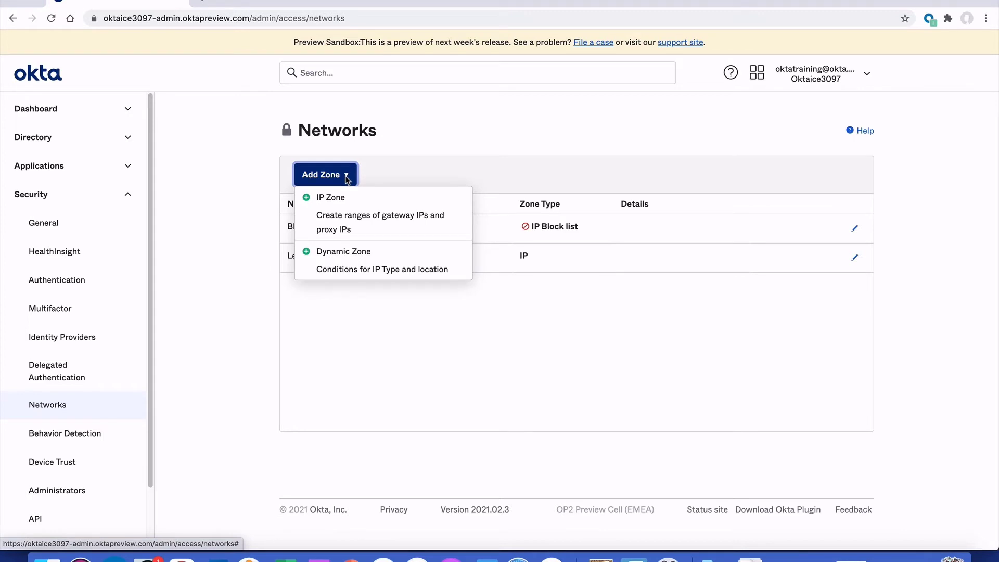
click(347, 227)
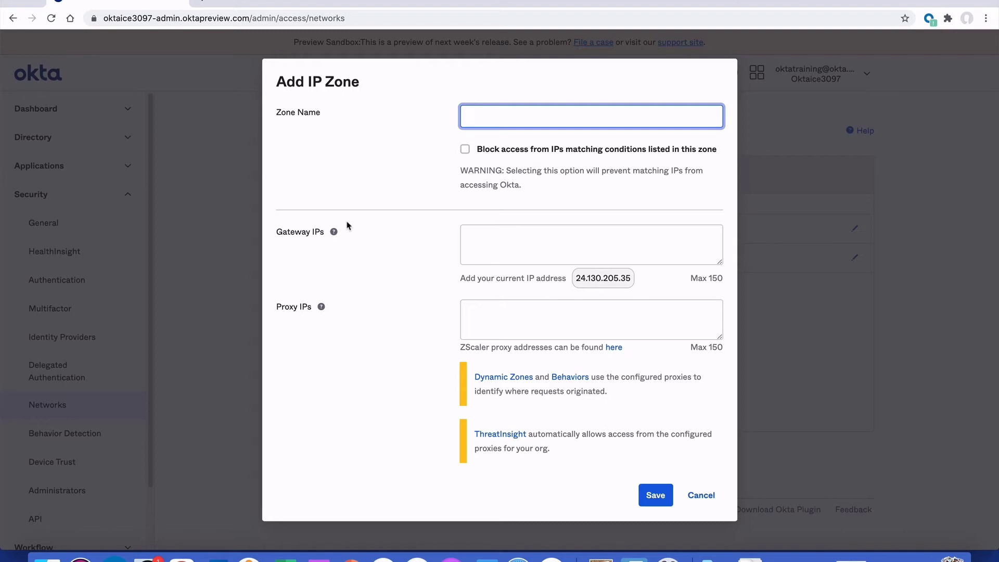
text(Corporate Network)
click(496, 230)
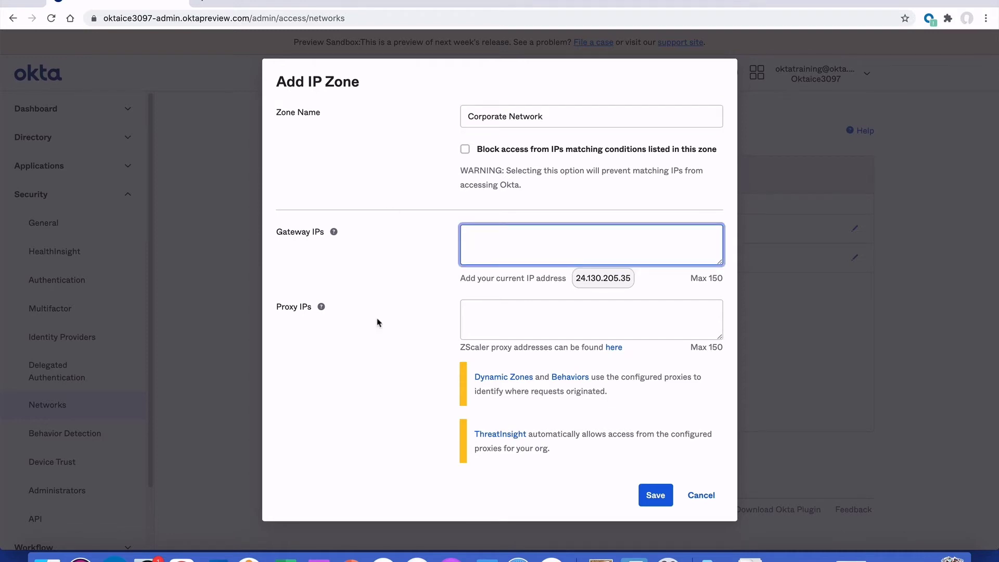
text(200.200.200.0)
key(Tab)
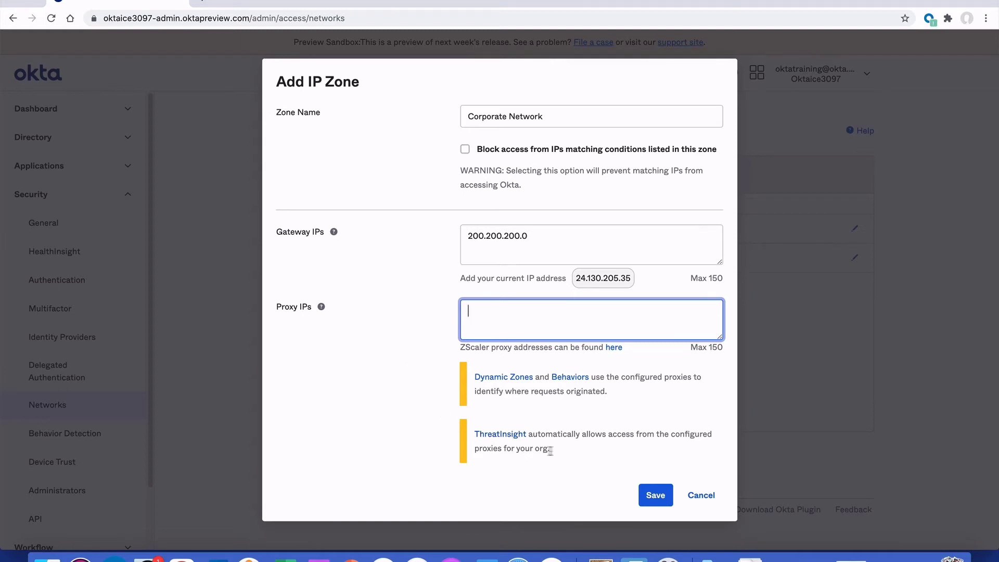
click(655, 495)
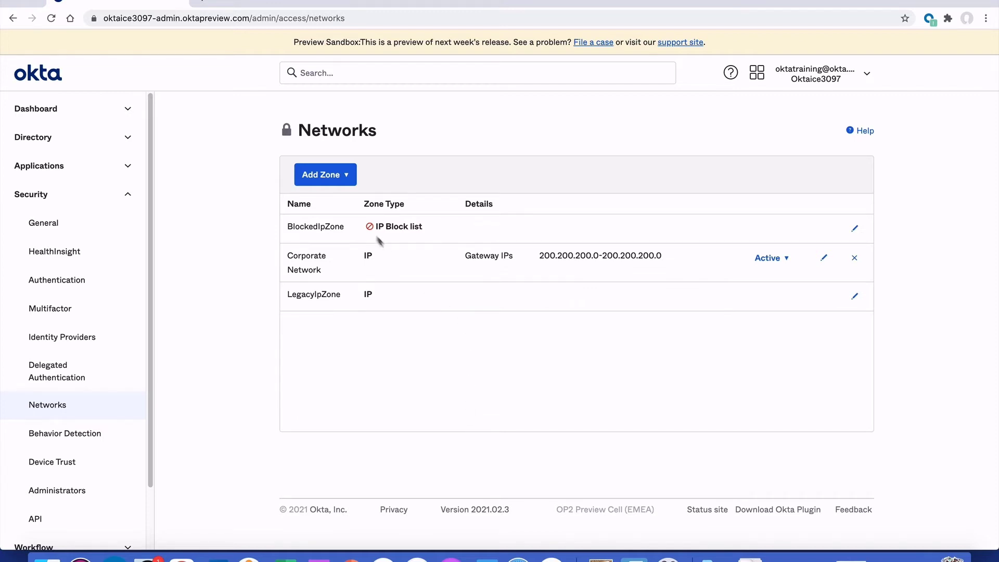
Add an IP zone named "Blocked IPs" with gateway IP 100.100.100.0 that blocks access from matching IPs, and save it
click(343, 182)
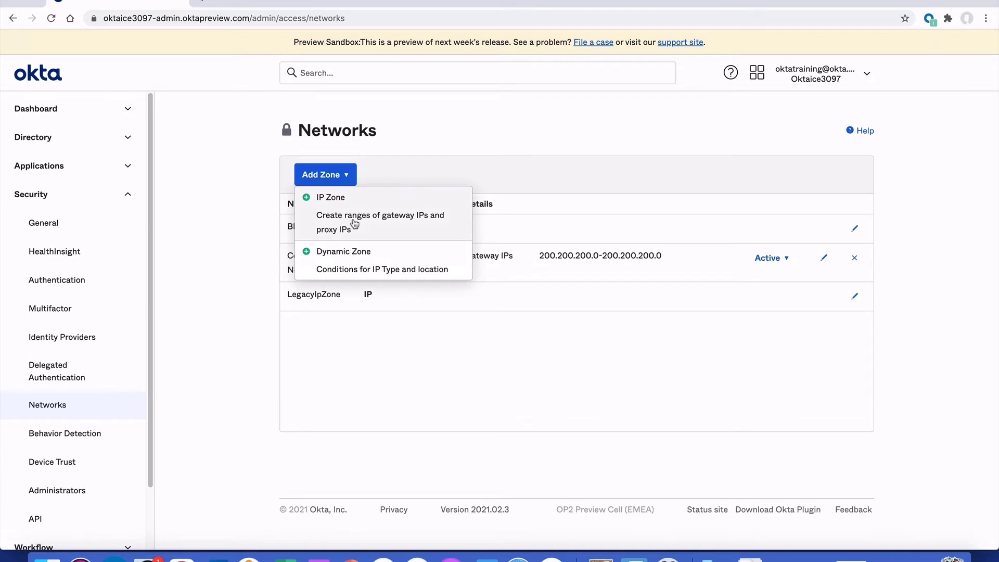
click(351, 221)
text(Blocked IPs)
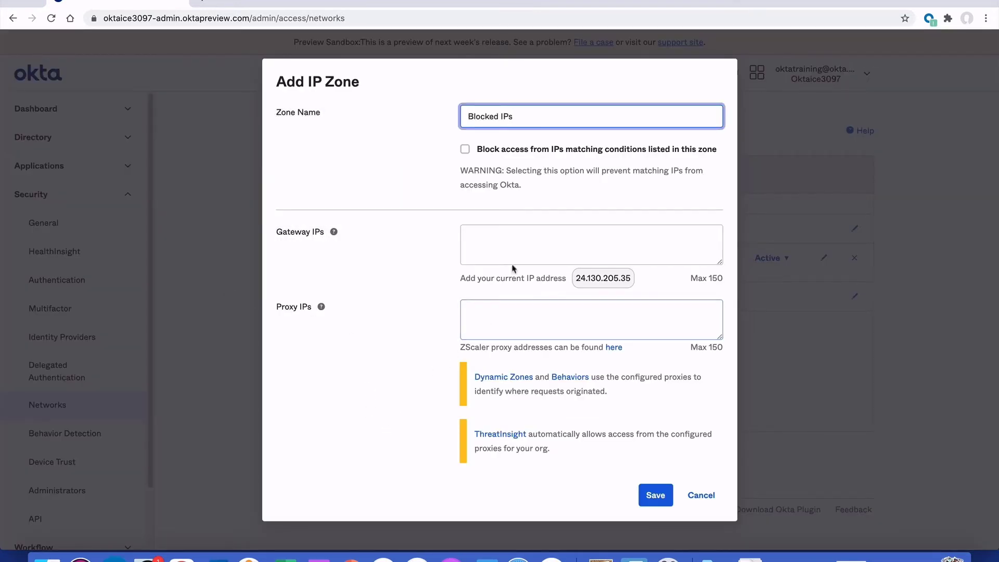
click(510, 242)
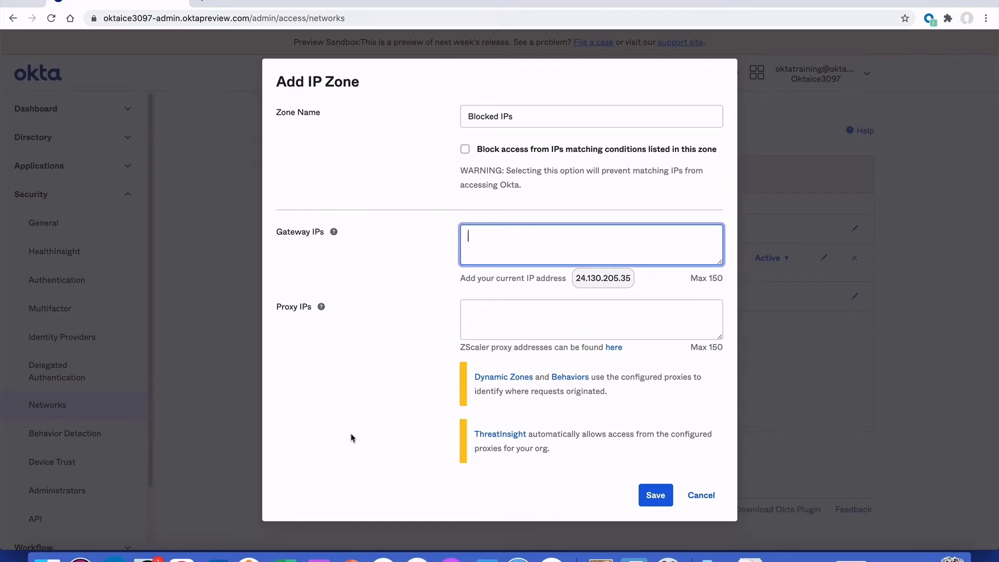
text(100.100.100.0)
drag(523, 236, 448, 240)
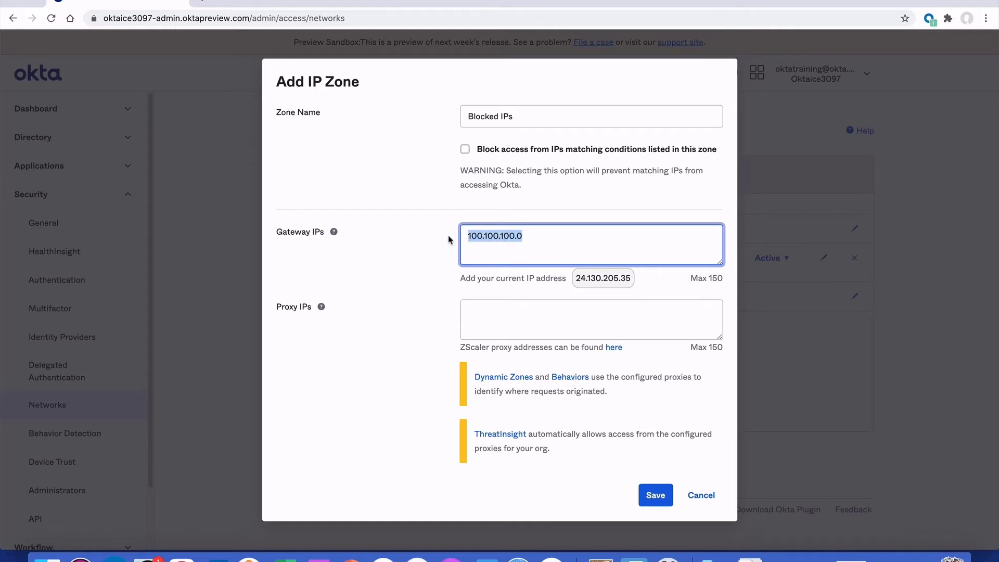
click(549, 237)
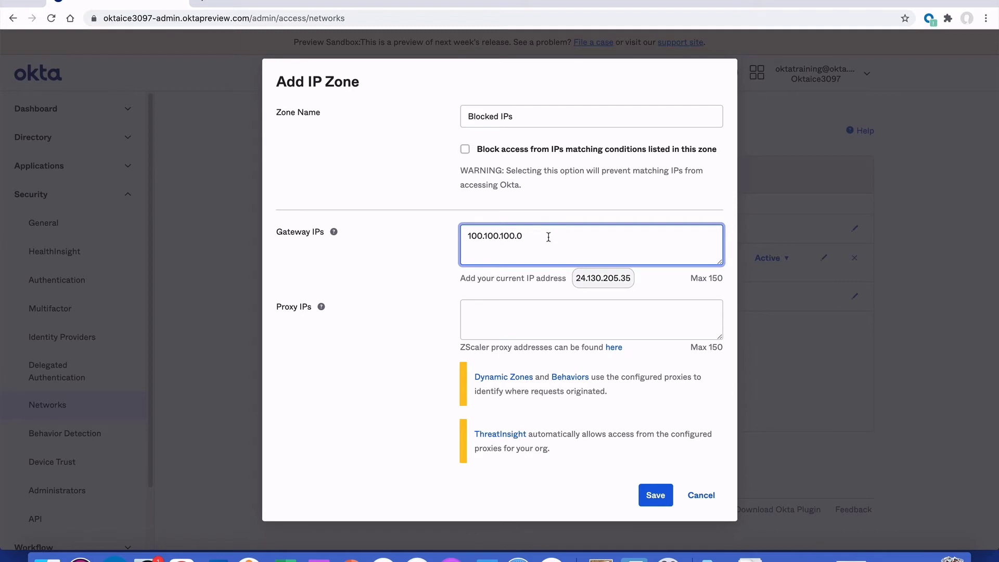
click(463, 156)
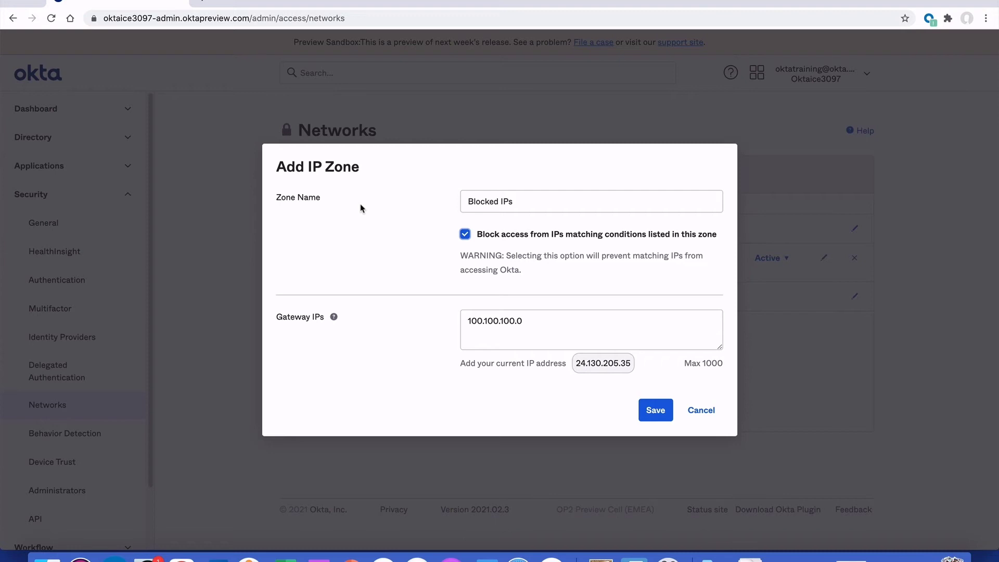
click(655, 409)
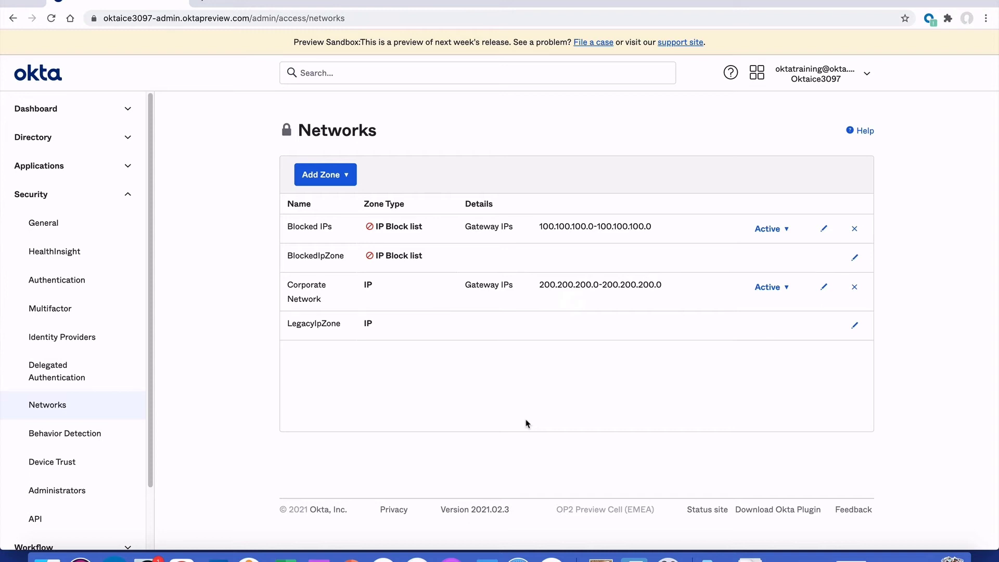
Add a dynamic zone named "Blocked Locations" that blocks access from the Alsace region of France, and save it
click(341, 181)
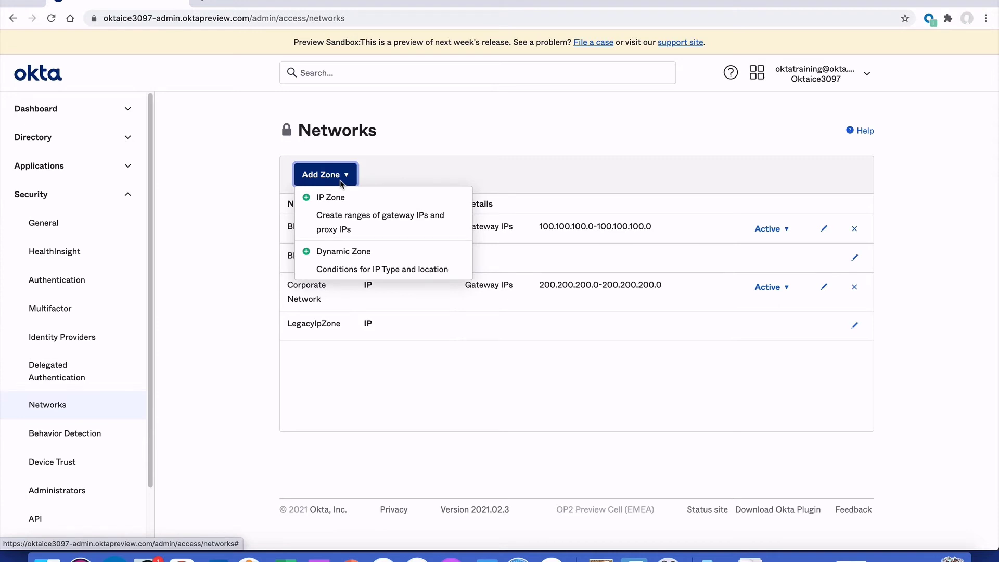
click(348, 257)
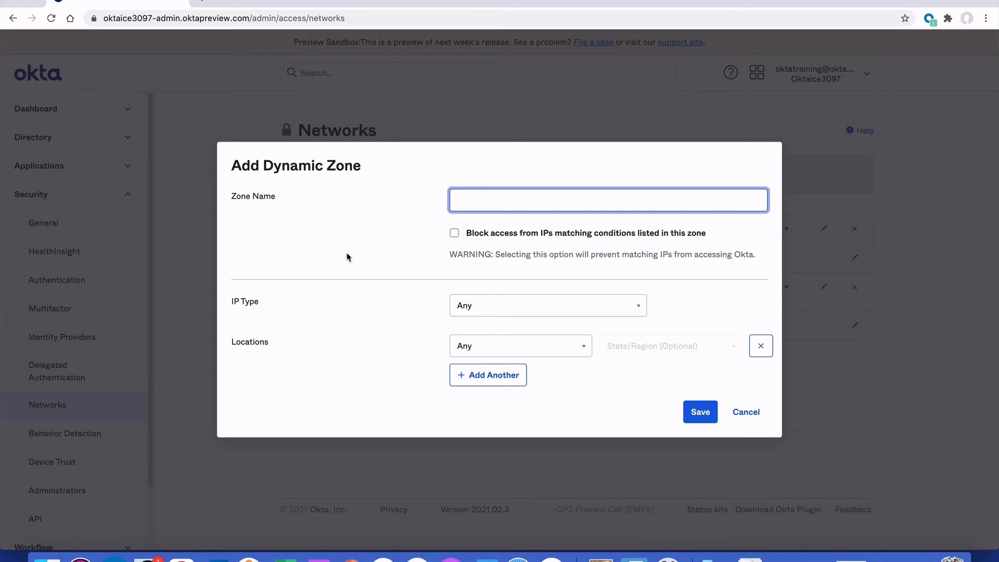
text(Blocked Locations)
click(454, 234)
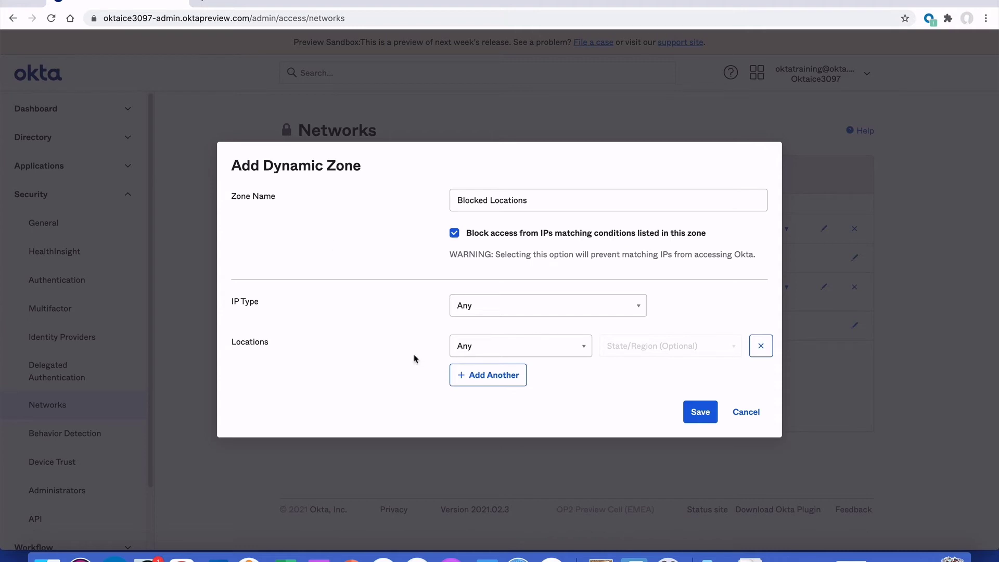
click(566, 348)
text(fr)
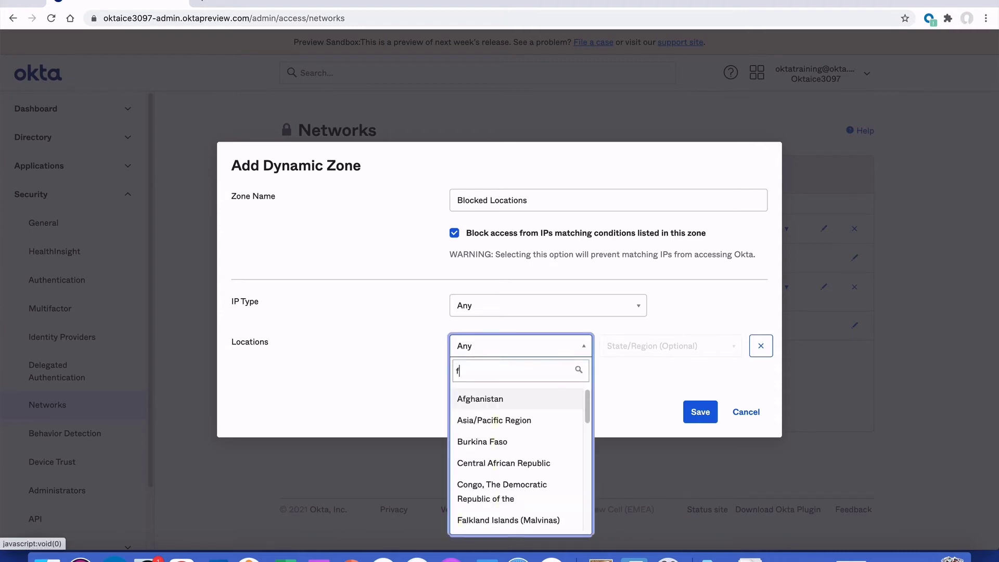
click(470, 416)
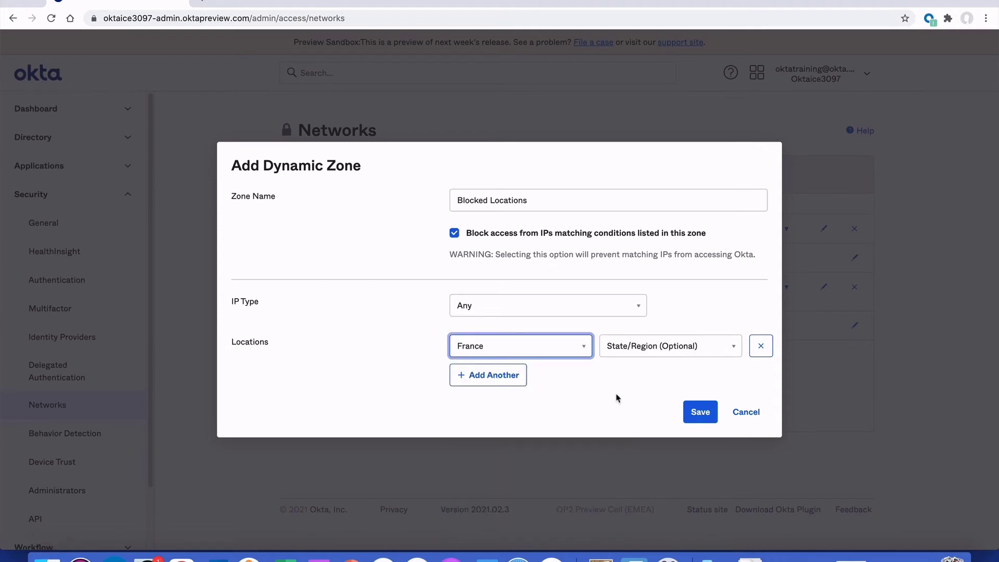
click(635, 357)
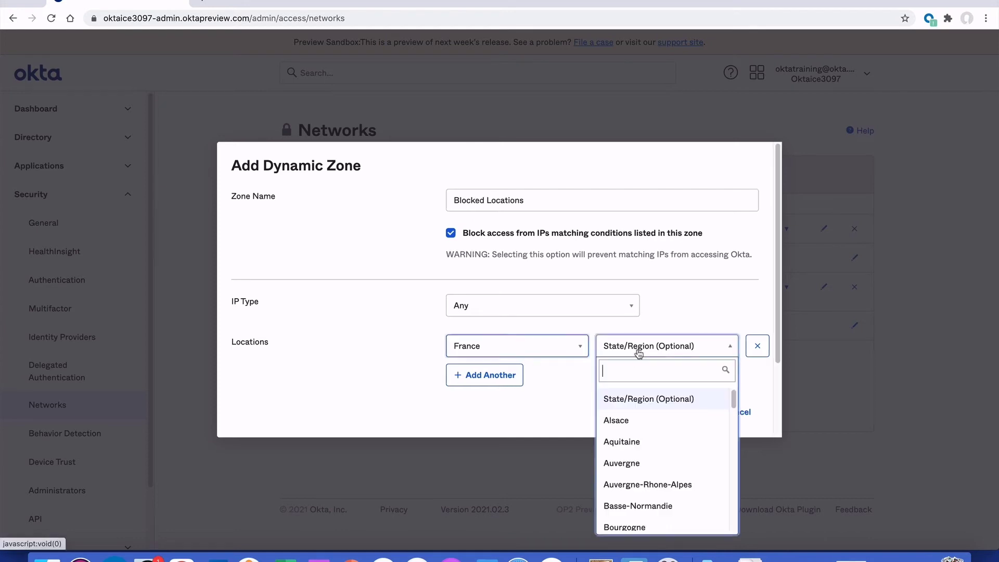
click(632, 420)
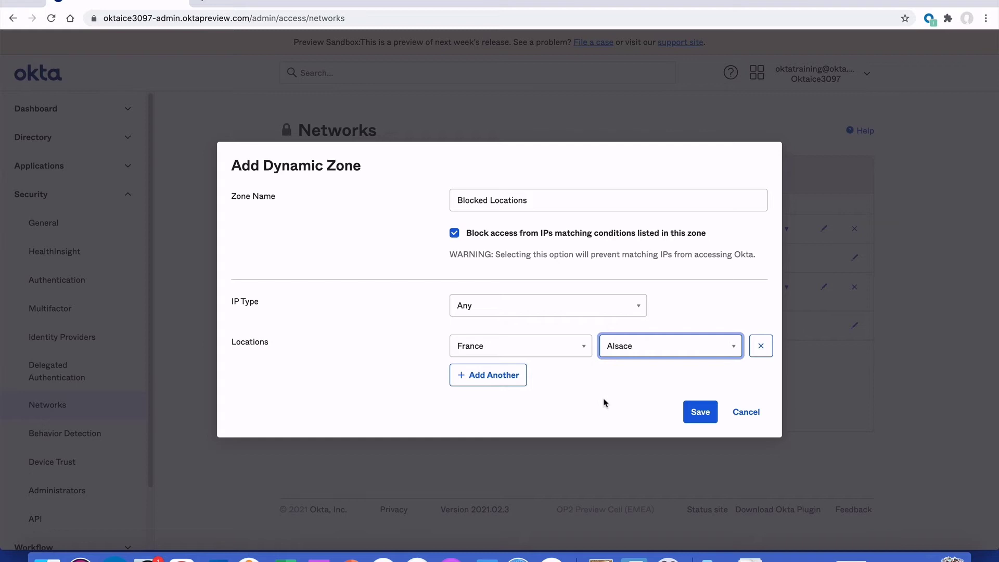
click(695, 417)
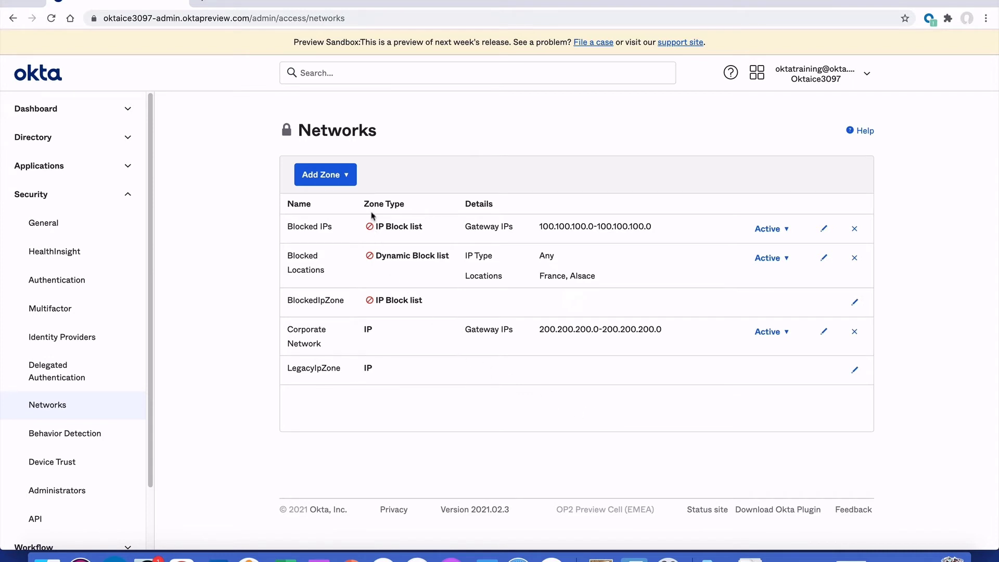
Add a dynamic zone named "Block Tor" that blocks access for the IP type Tor anonymizer proxy, and save it
click(335, 176)
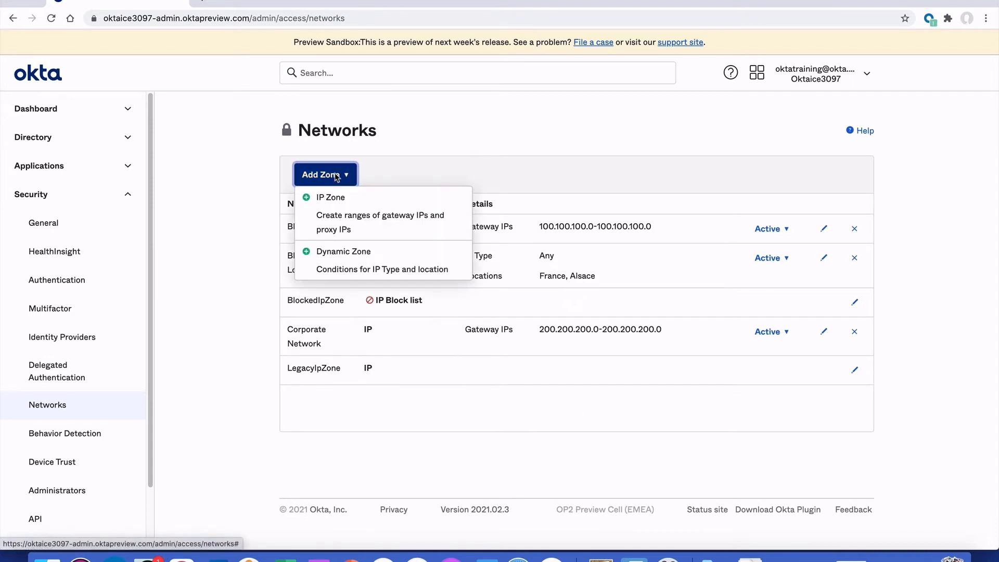
click(327, 251)
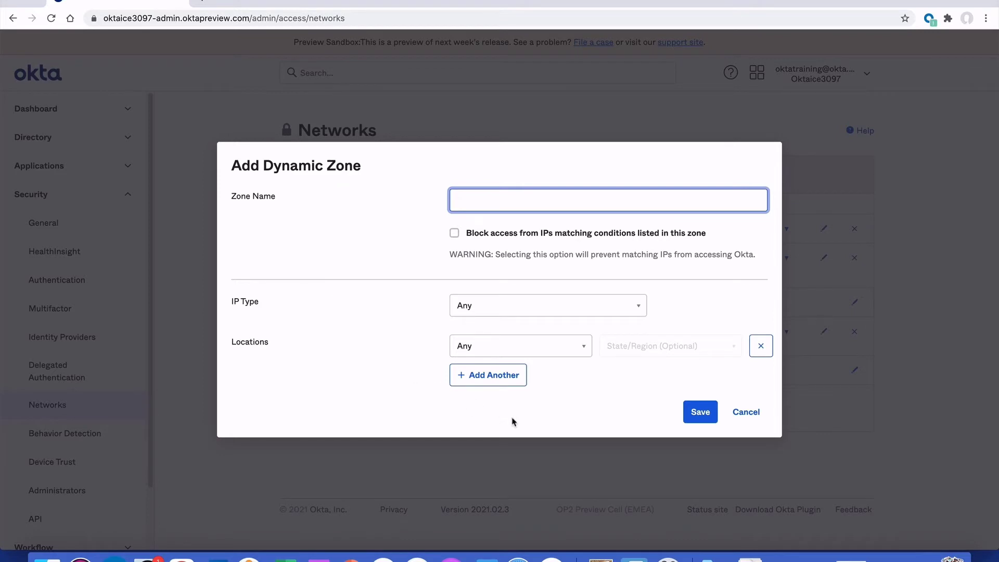
text(Block Tor)
click(540, 312)
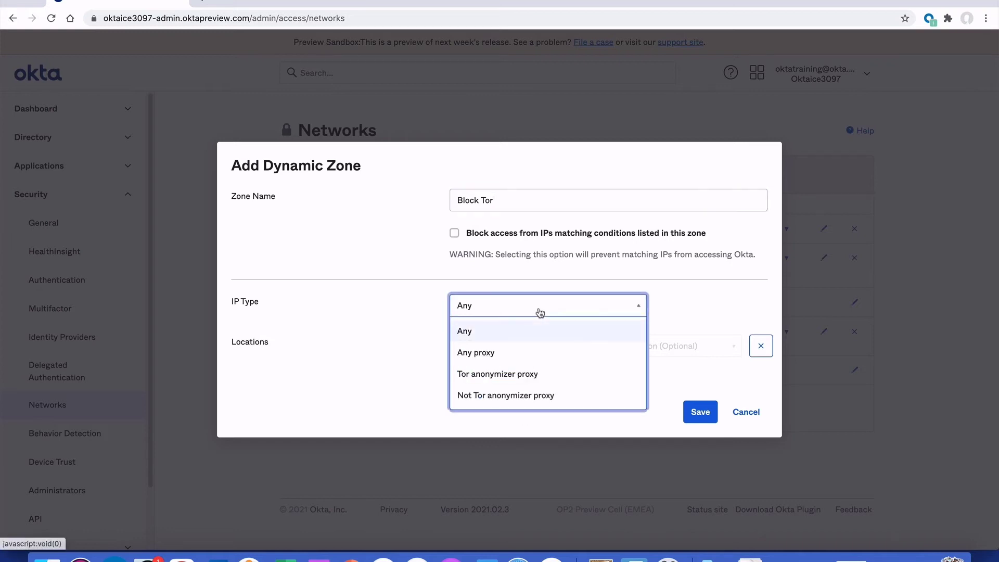
click(535, 375)
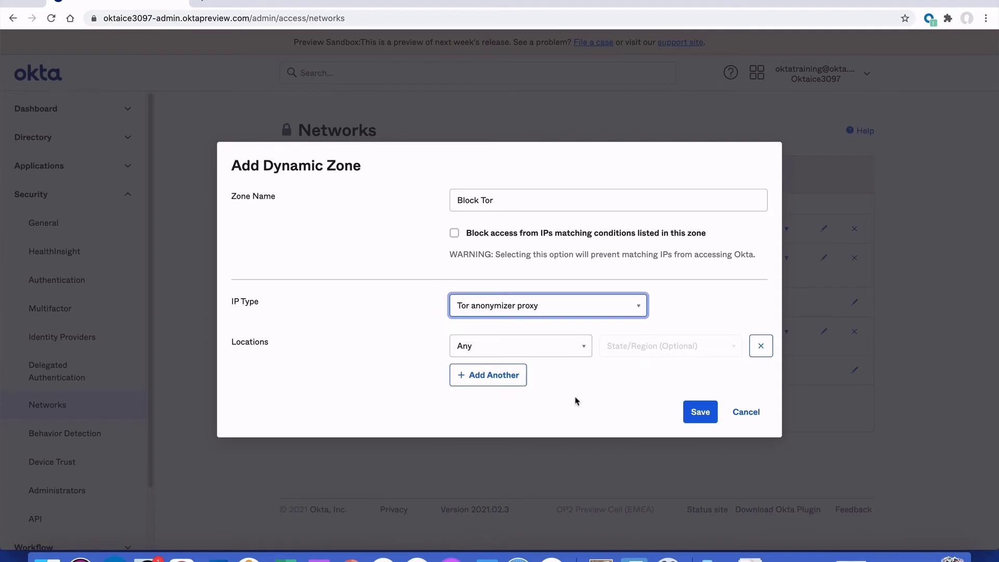
click(454, 234)
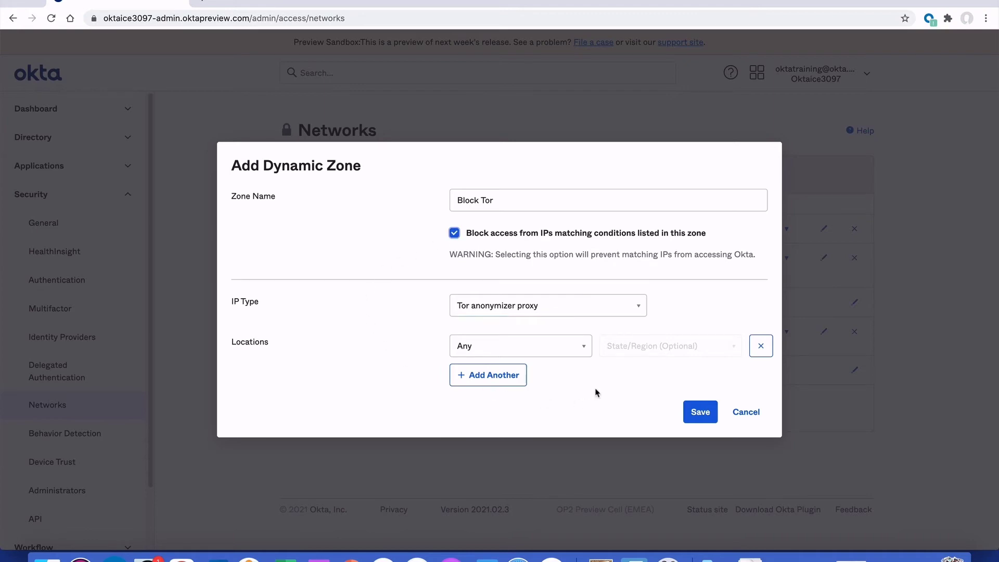
click(692, 418)
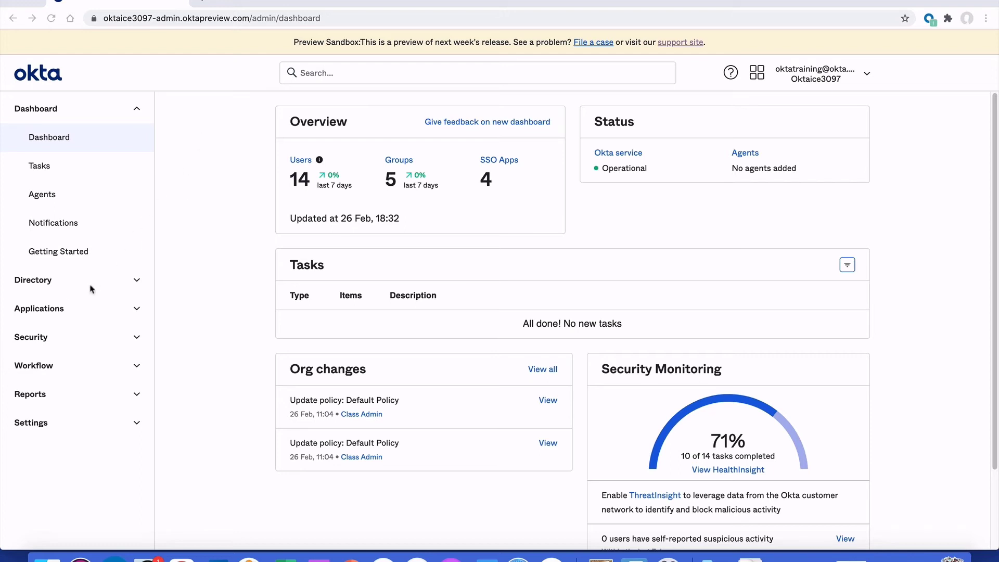
Open the Behavior Detection settings and review the existing behaviors and the behavior types that can be added
click(43, 339)
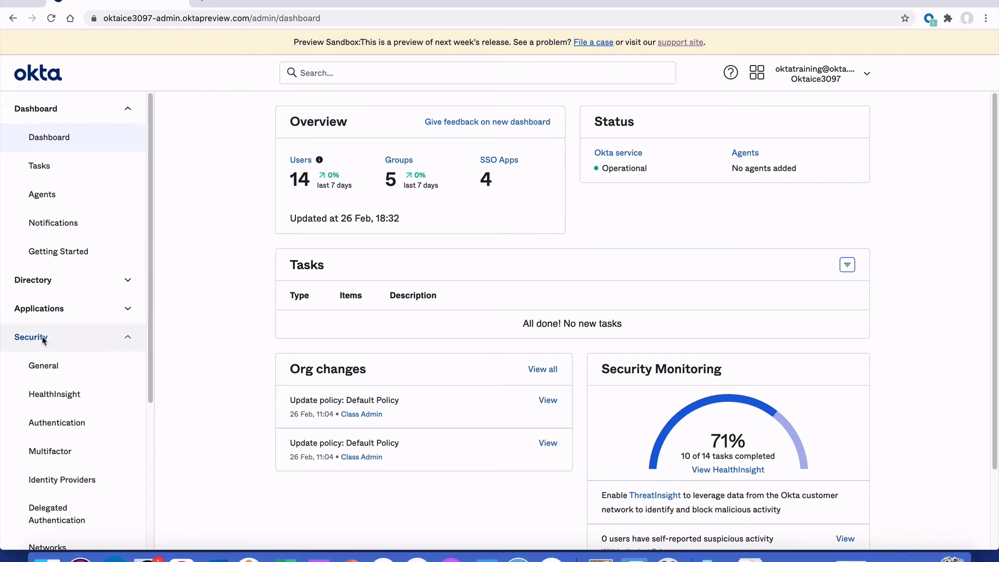
scroll(65, 378, down, 3)
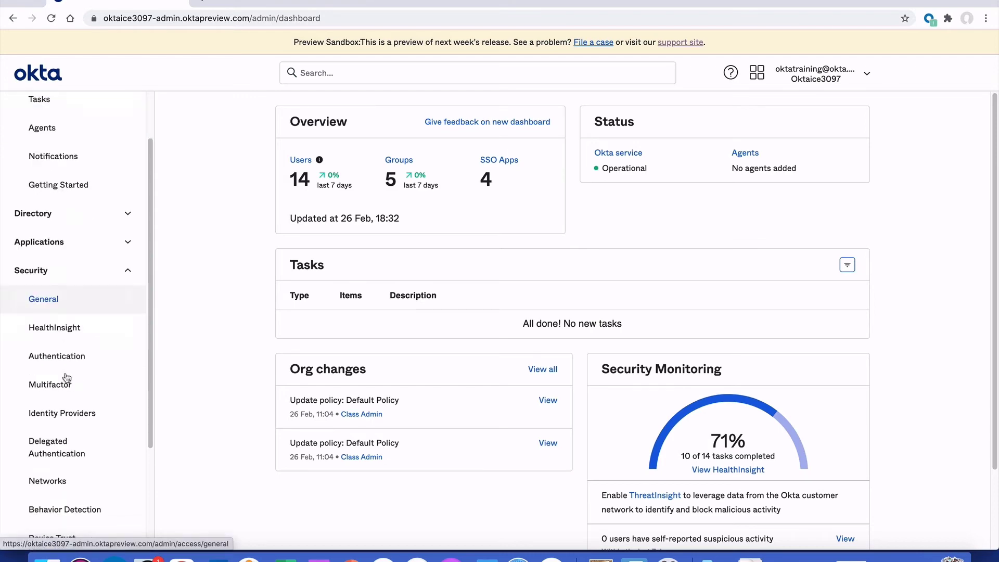
click(55, 432)
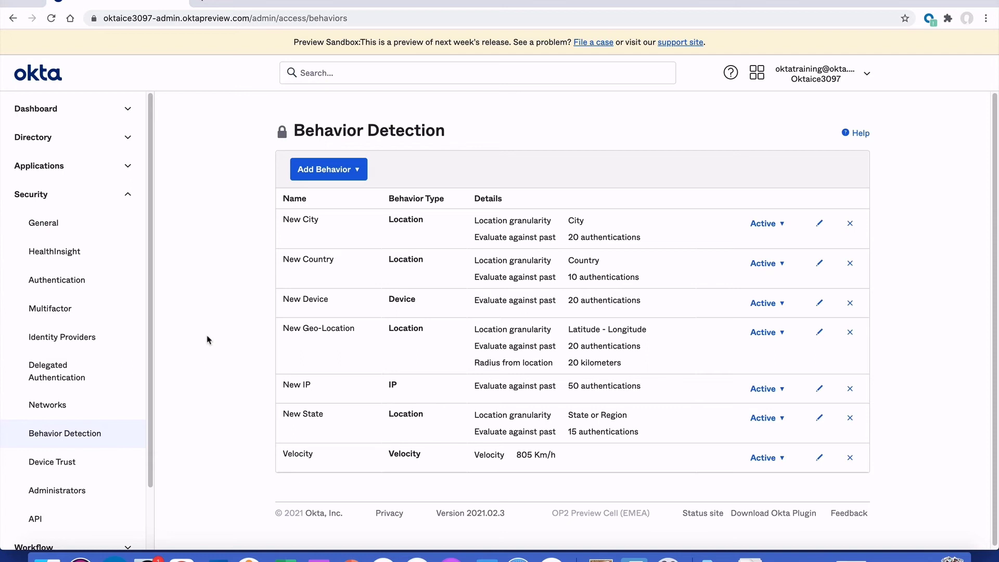
click(331, 174)
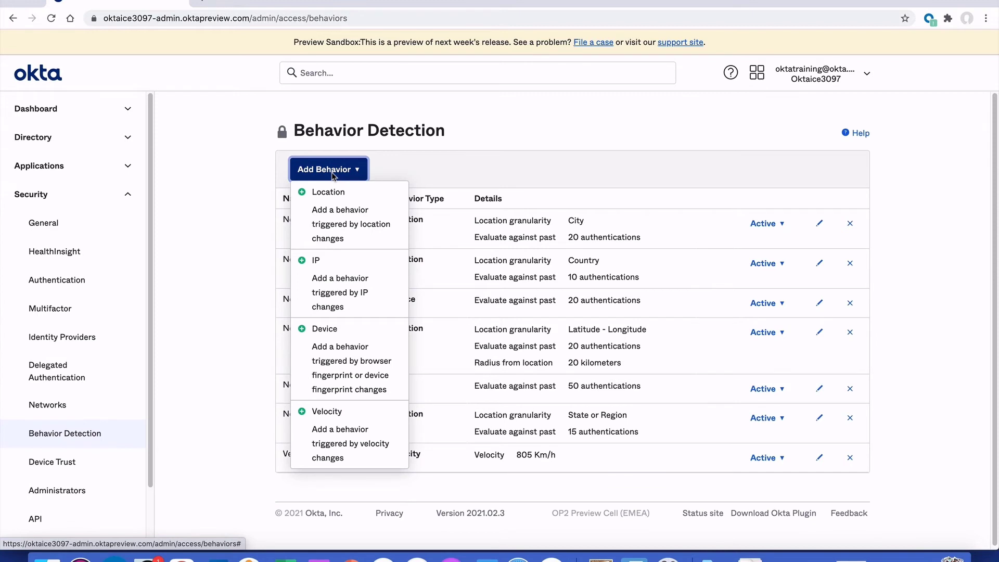
click(248, 209)
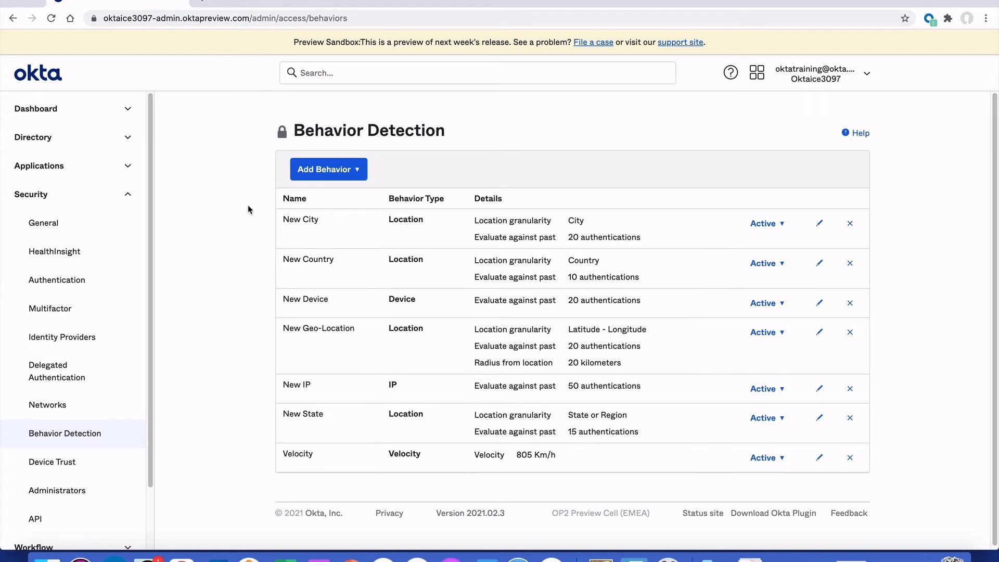
Set the New Device behavior to evaluate against the past 30 authentications and save it
click(818, 305)
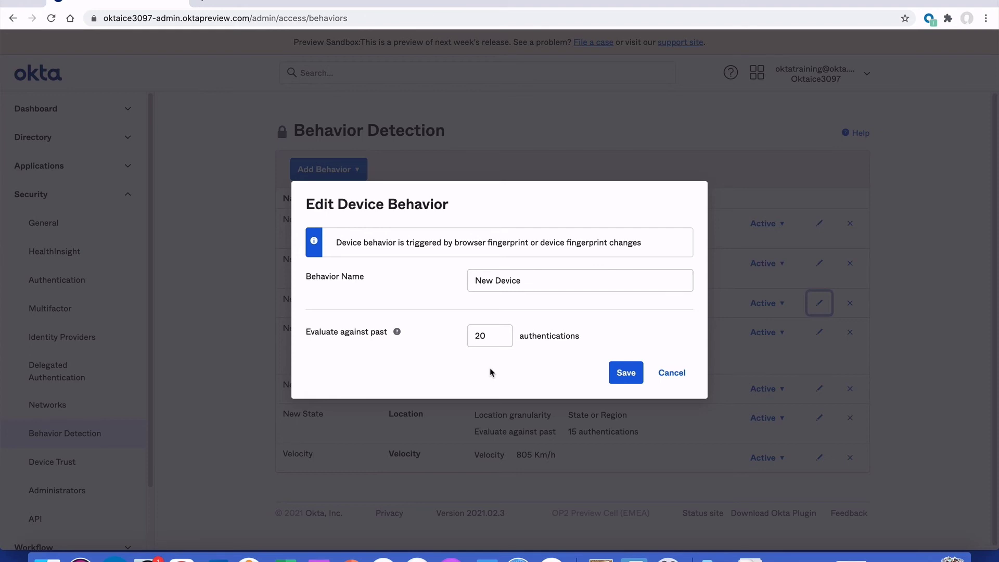
double_click(478, 337)
text(30)
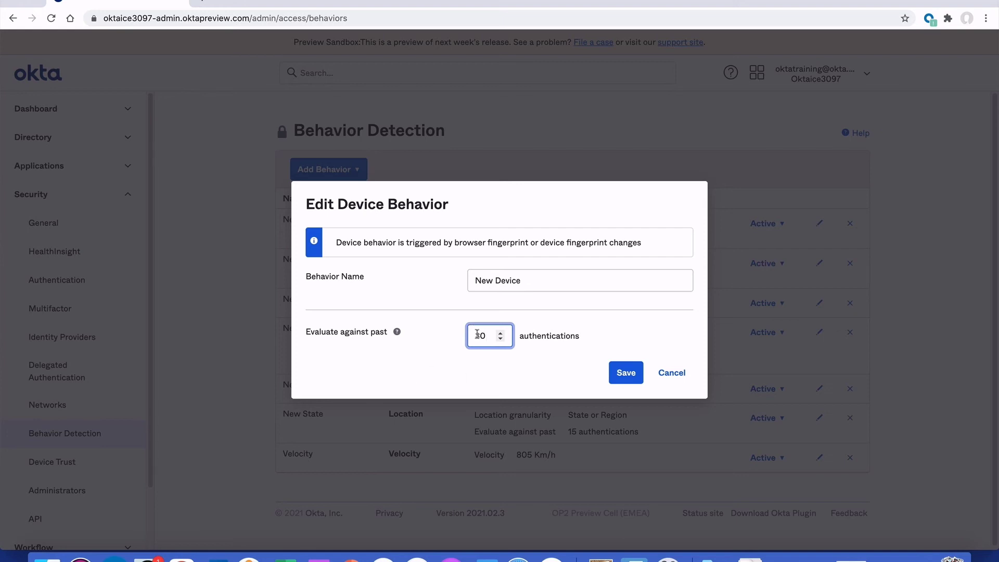
drag(483, 336, 468, 339)
text(10)
double_click(479, 337)
text(3)
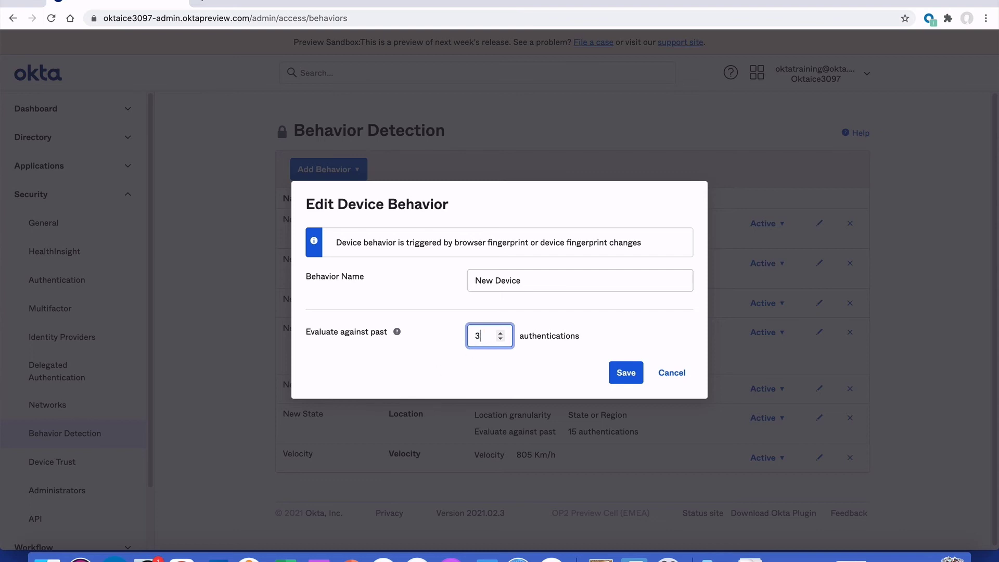
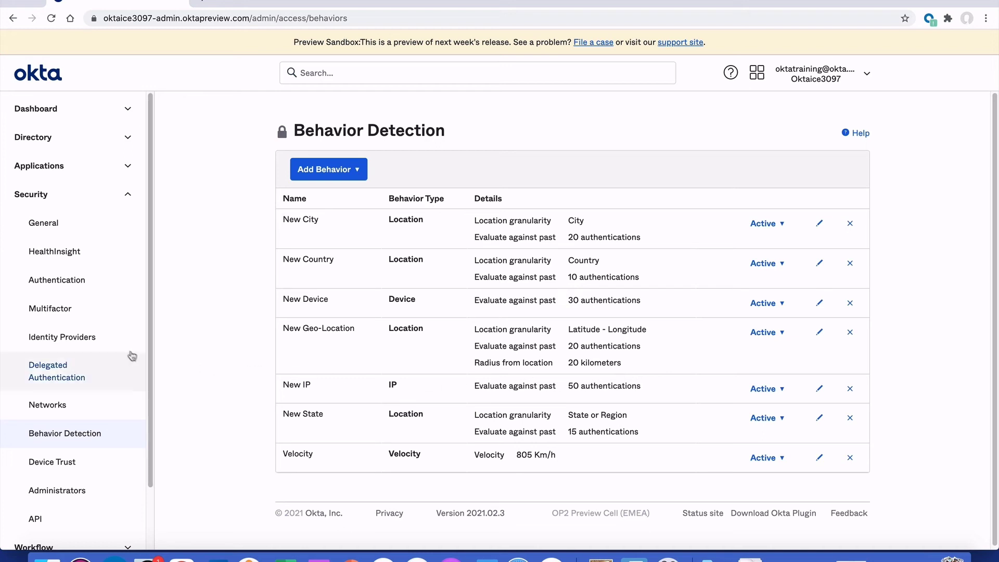
Create an Okta sign-on policy named "New Device Detection" assigned to the Everyone group, and proceed to adding its rule
click(57, 281)
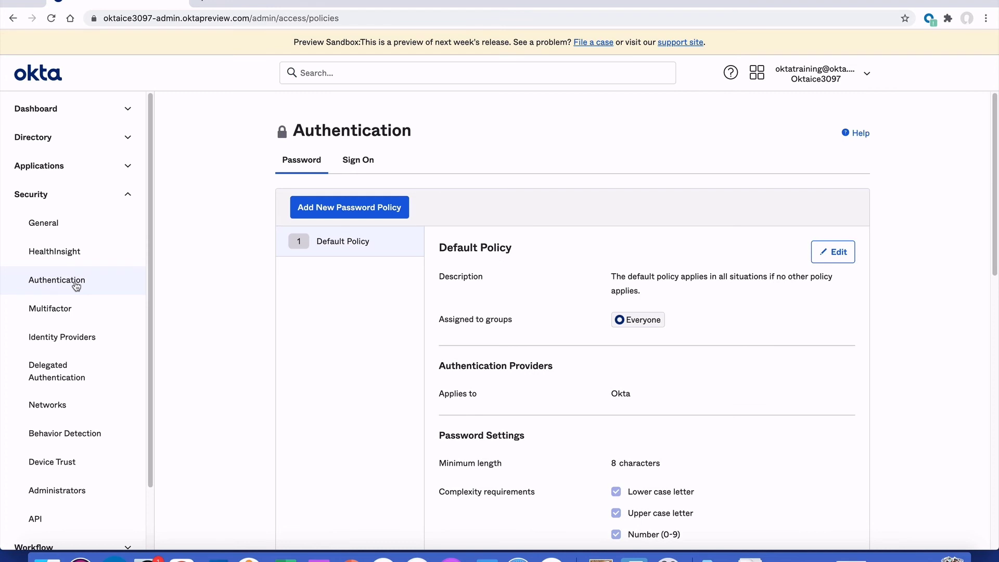
click(356, 162)
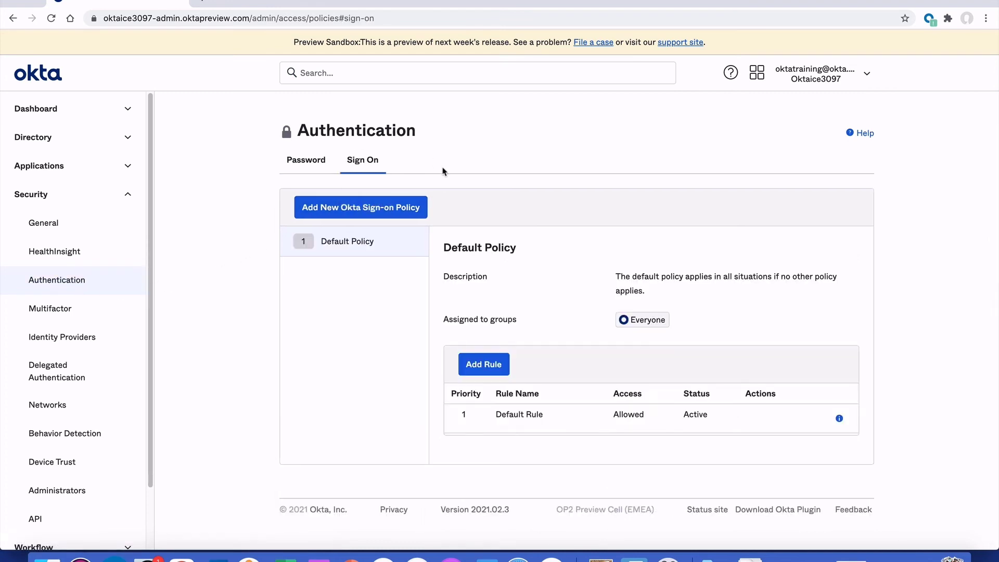
click(388, 210)
text(New Device Detection)
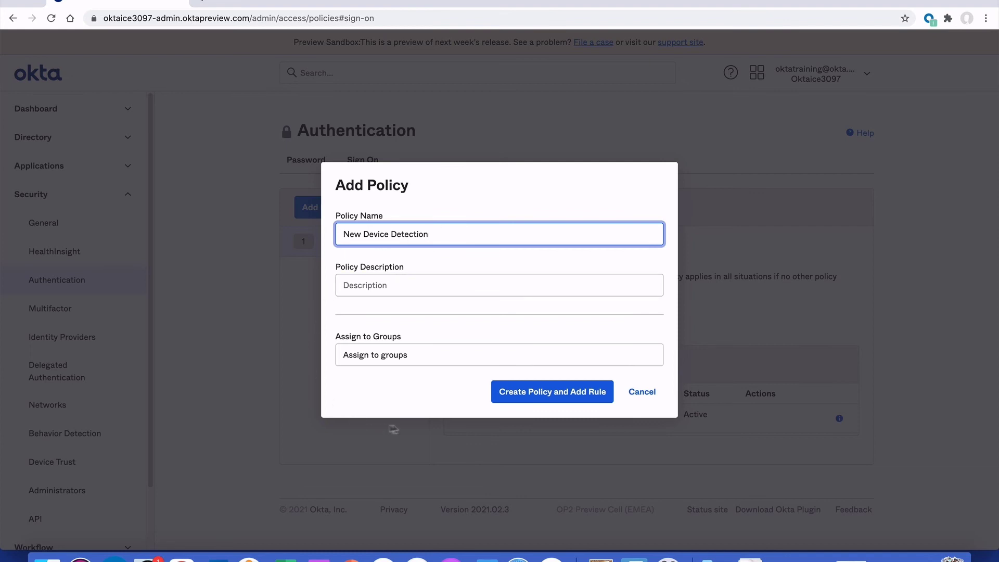
click(414, 361)
text(ever)
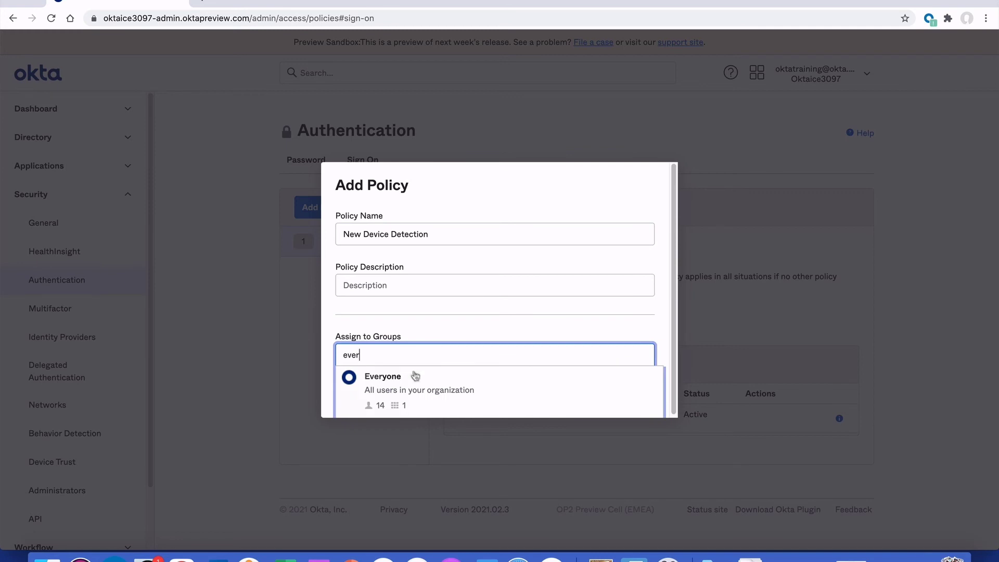
click(436, 404)
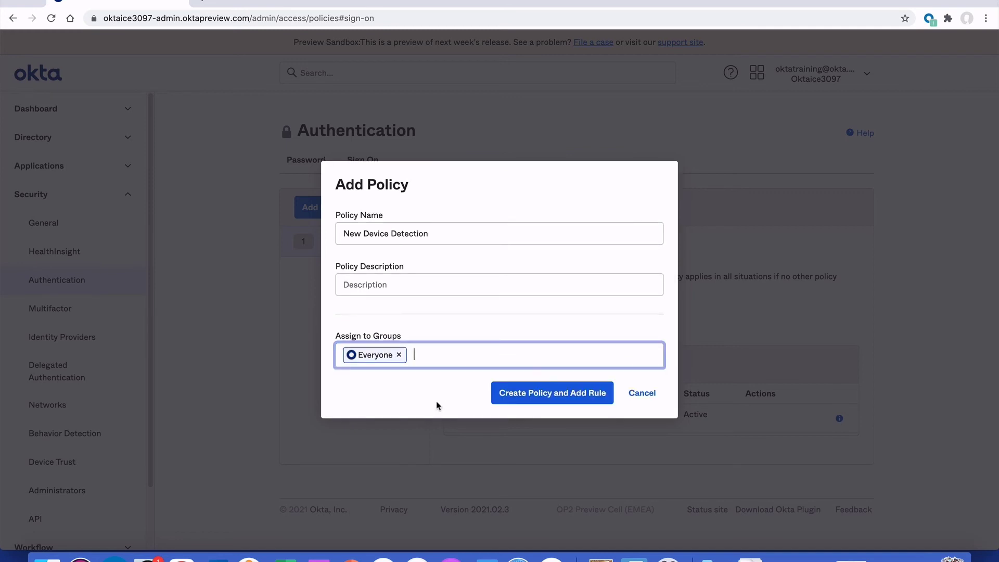
click(536, 398)
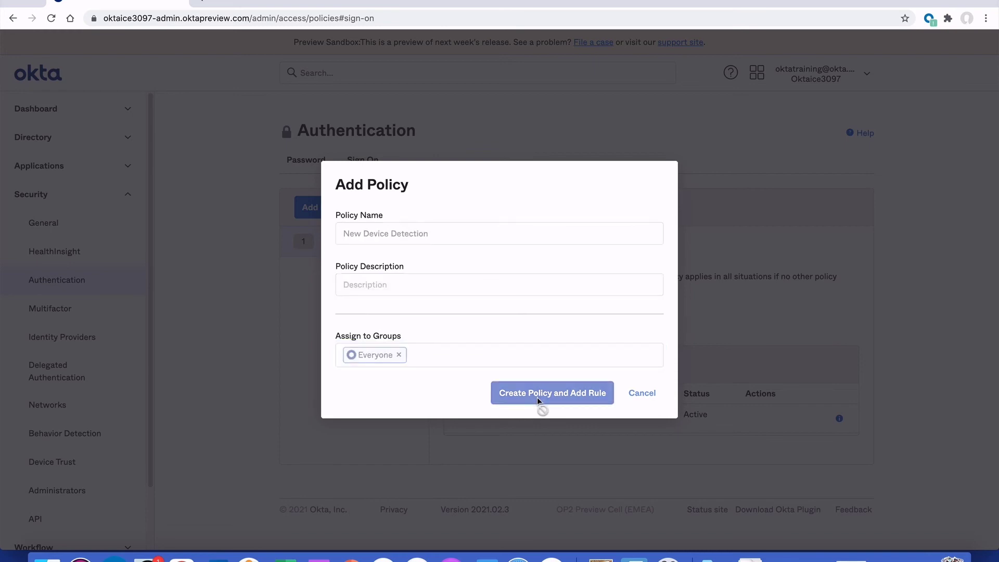
Name the policy rule "New Device" and set its behavior condition to New Device
text(New Device)
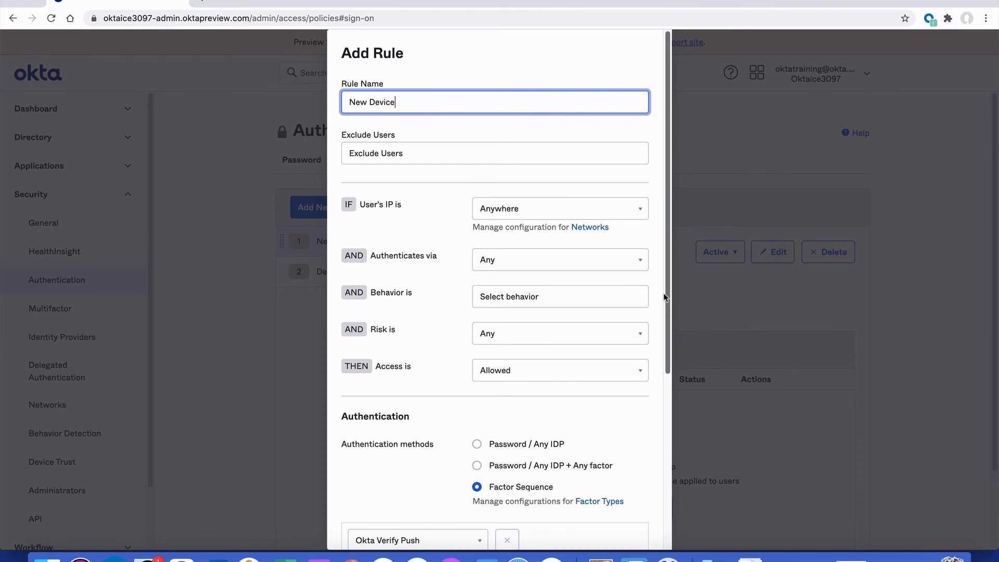
click(574, 296)
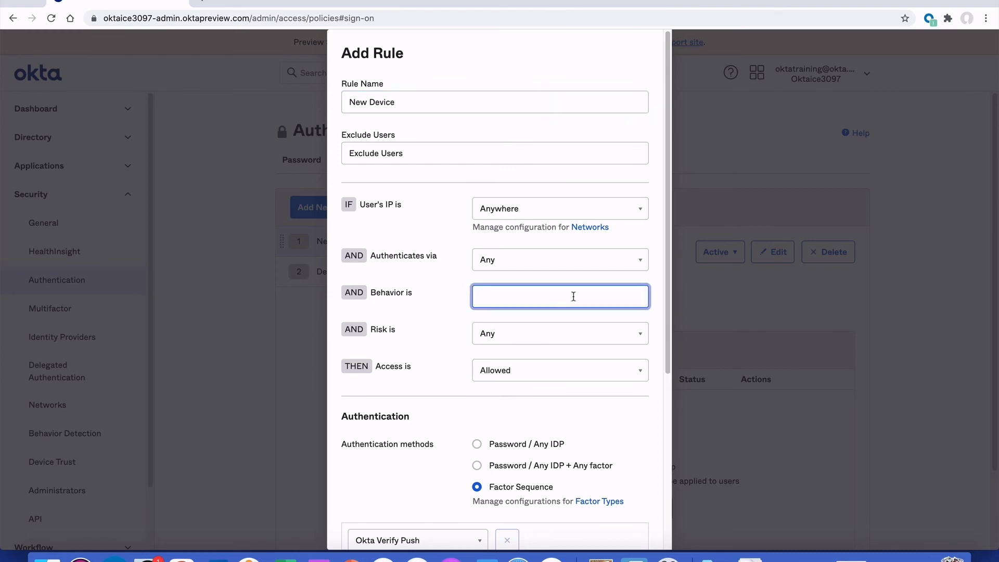
text(new )
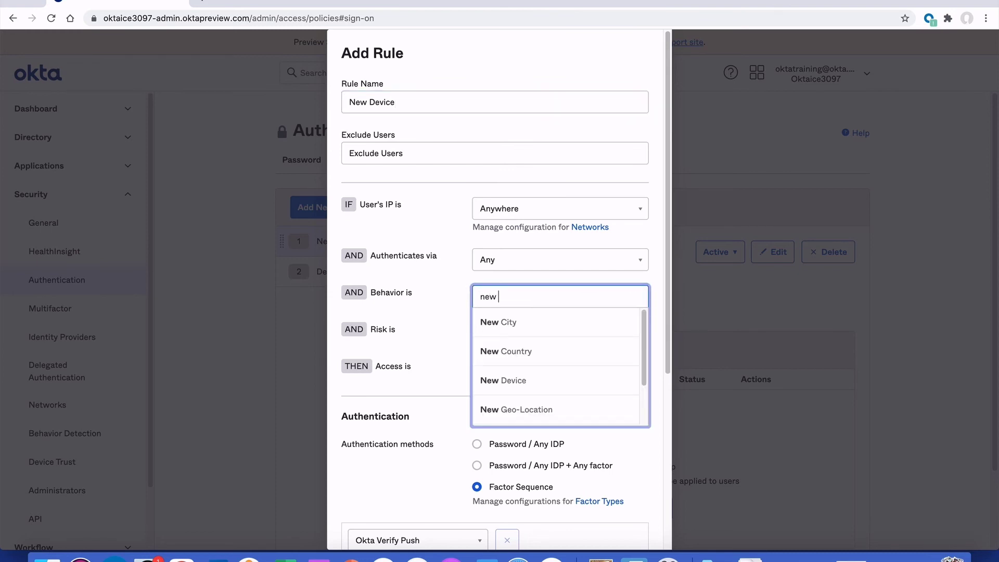
text(dev)
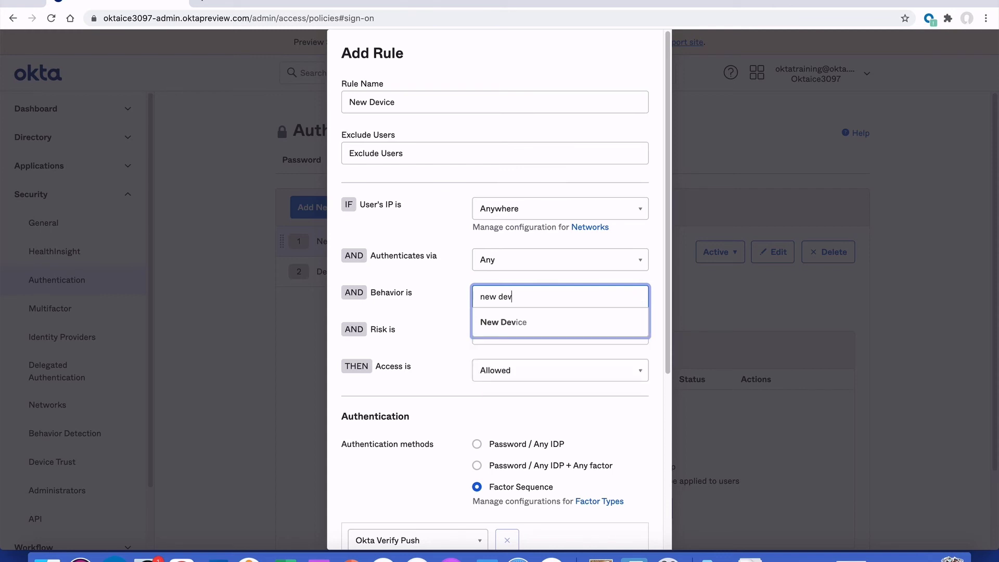
click(510, 325)
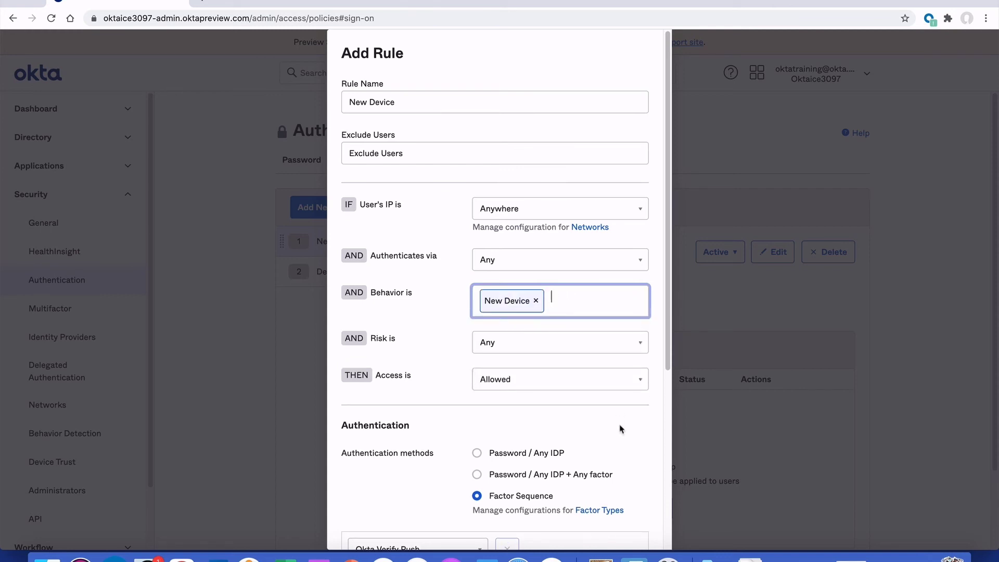
Require Password / Any IDP + Any factor per device in the rule, and create the rule
drag(671, 345, 679, 473)
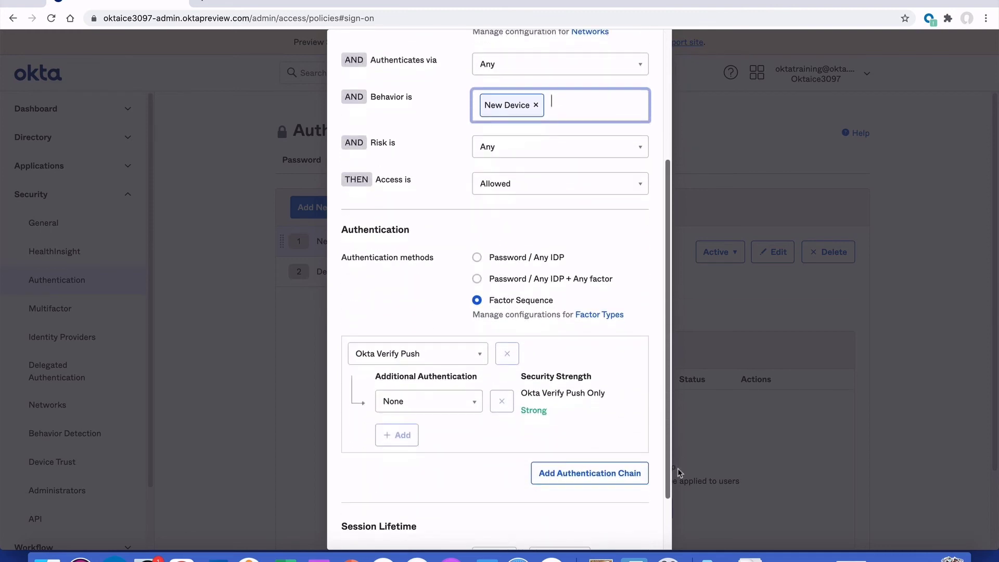
click(477, 279)
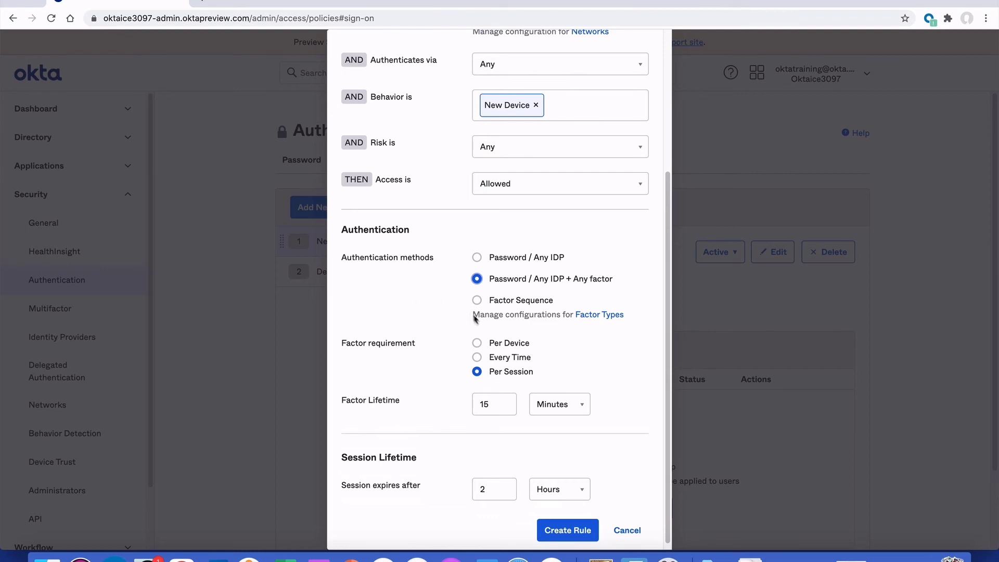
click(477, 342)
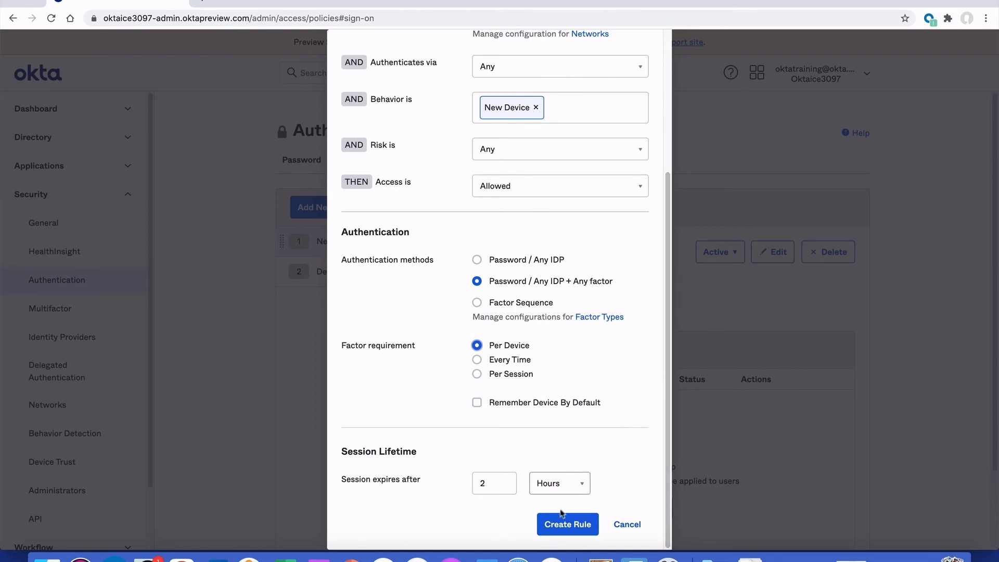
click(558, 525)
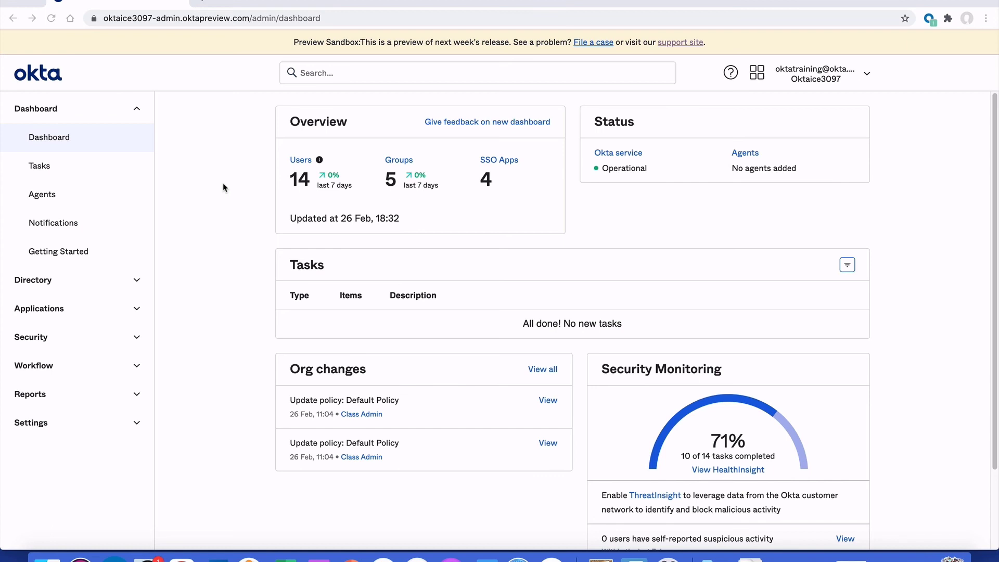
Open the Salesforce.com application's sign-on settings and go to its Sign On Policy rules
click(39, 308)
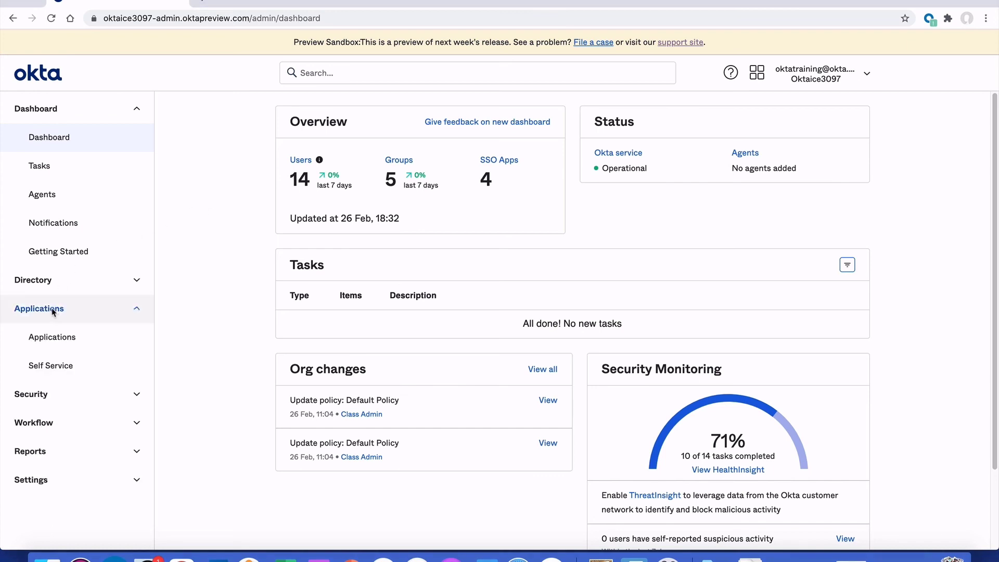
click(53, 338)
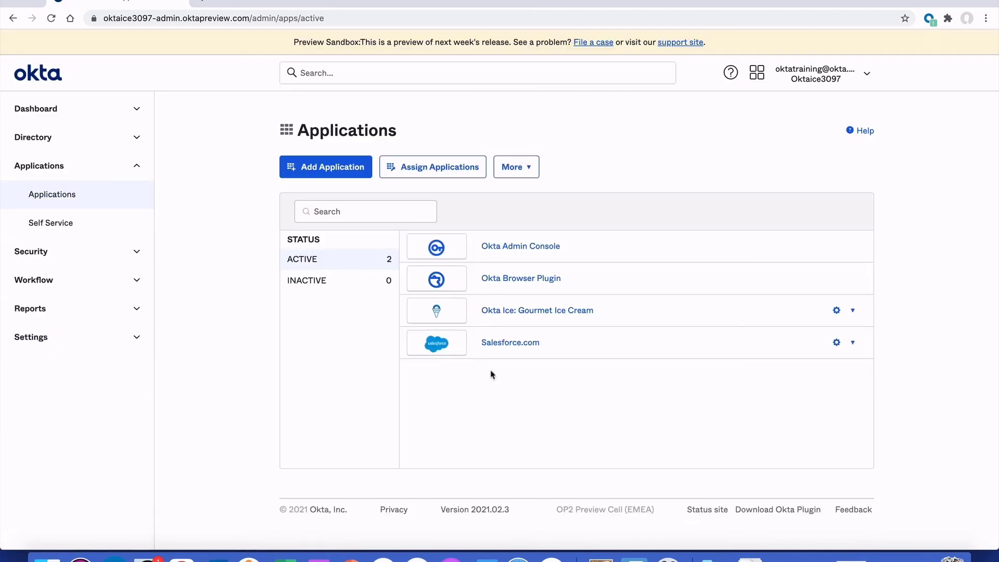
click(497, 344)
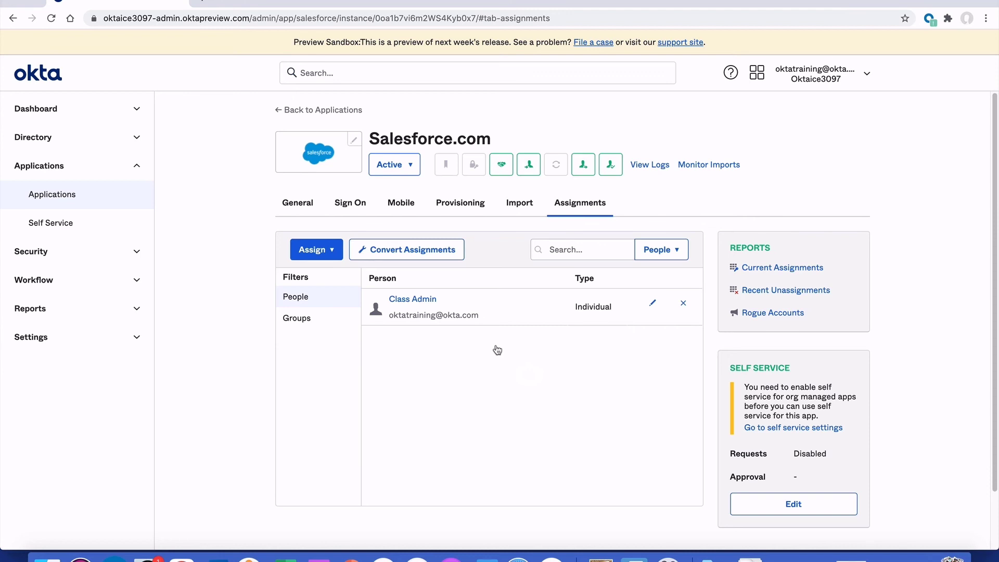
click(348, 202)
scroll(263, 263, down, 8)
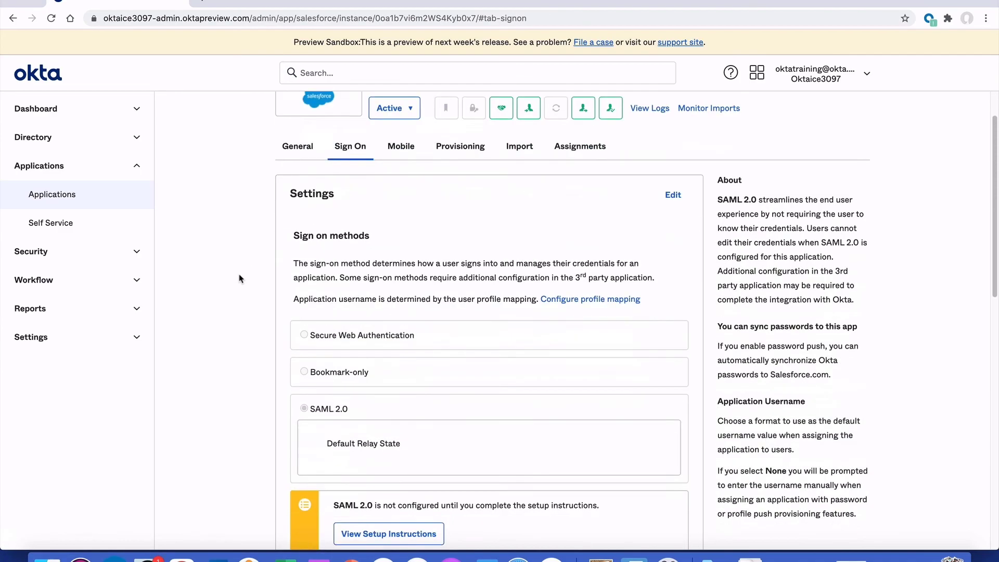
scroll(239, 279, down, 3)
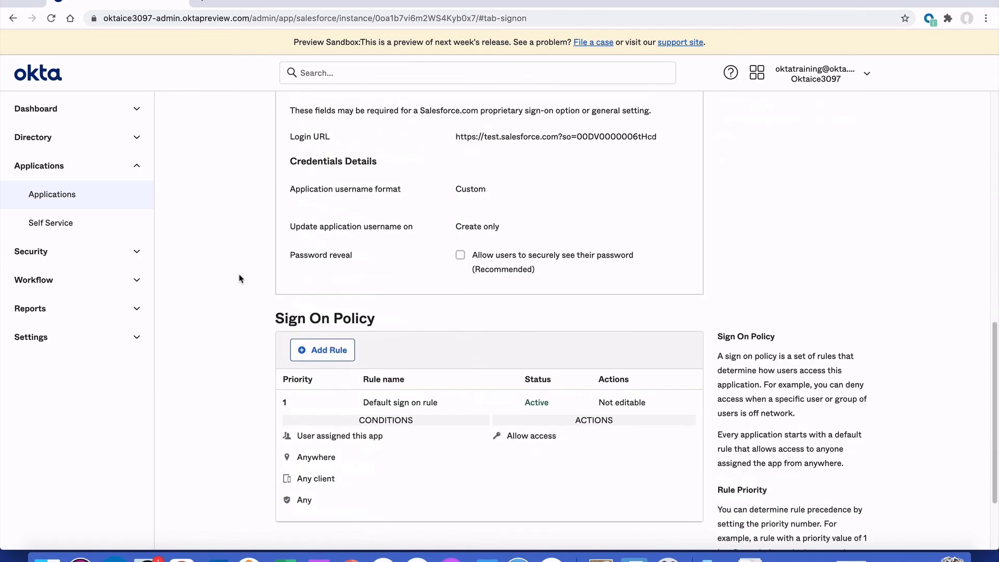
scroll(239, 278, down, 1)
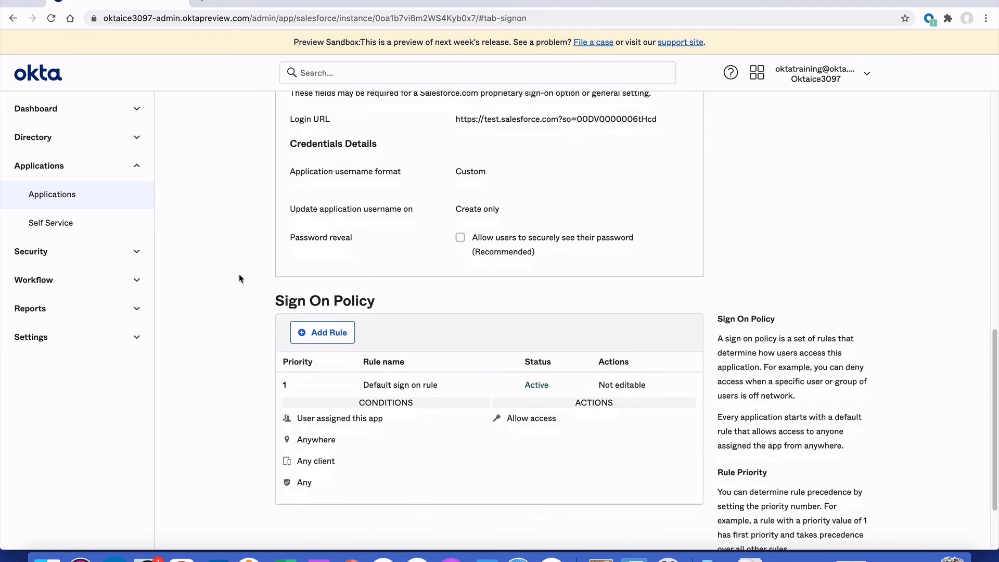
scroll(239, 278, down, 1)
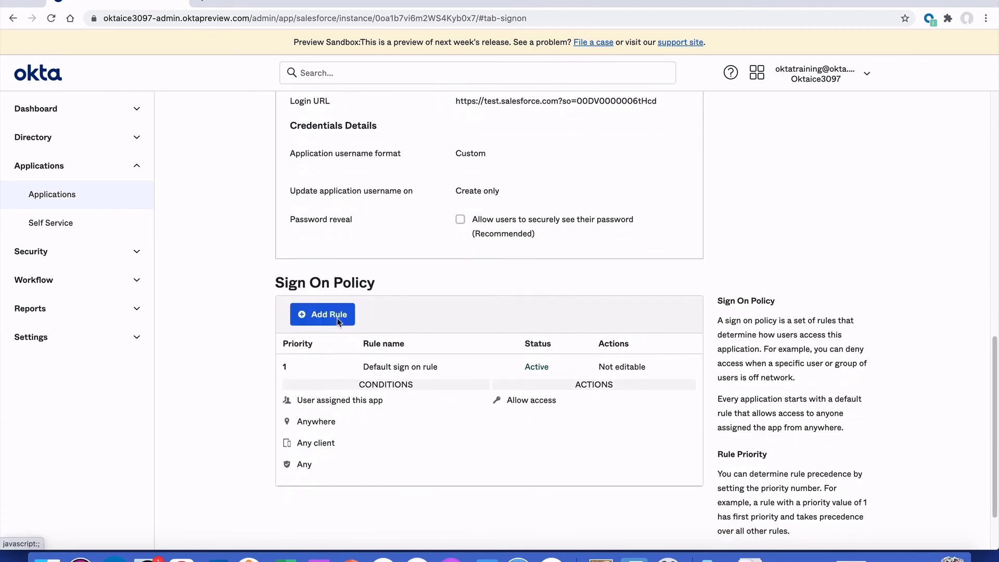
Start an app sign-on rule named "MFA for Salesforce" that applies to users assigned this app
click(338, 318)
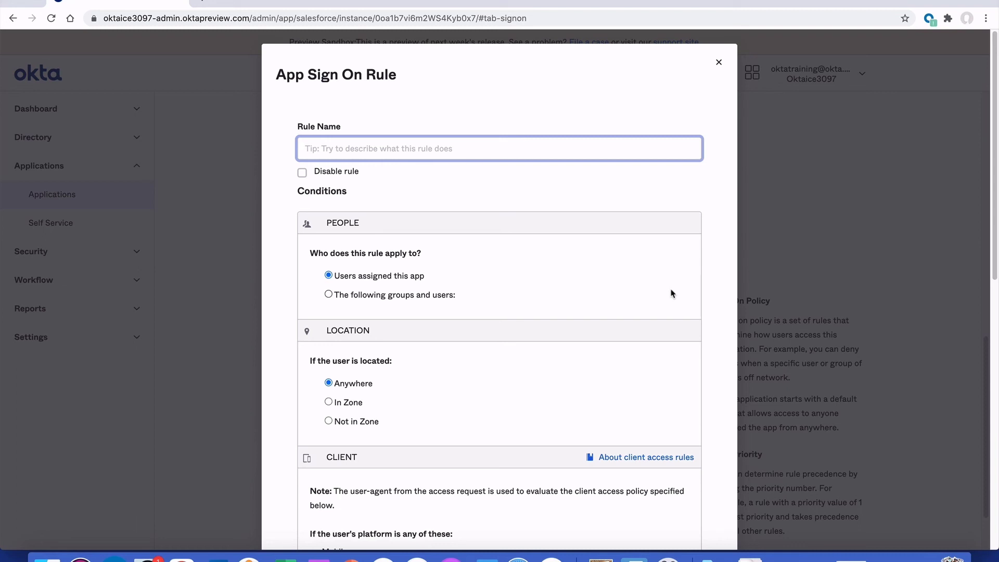
text(MFA for Salesforce)
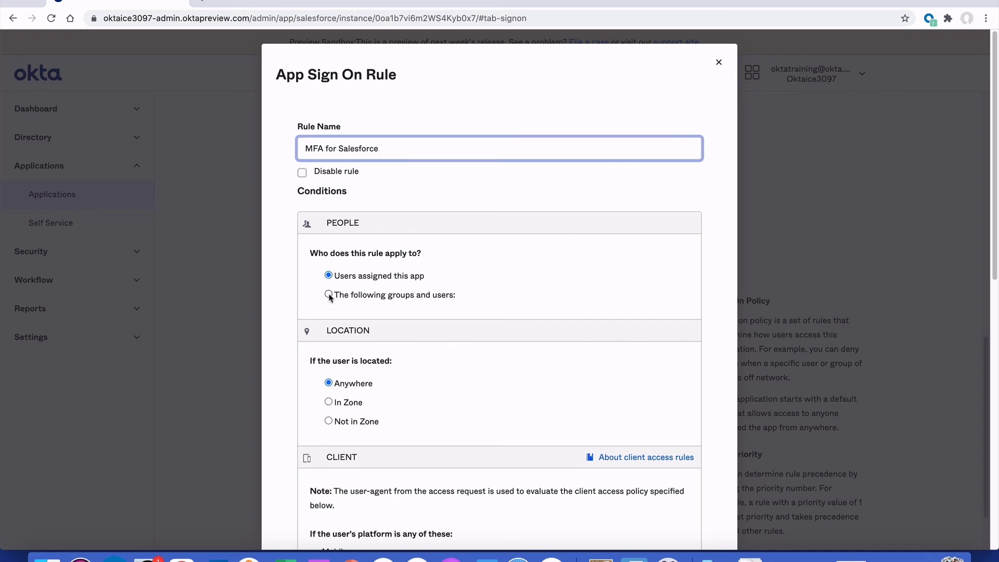
click(366, 298)
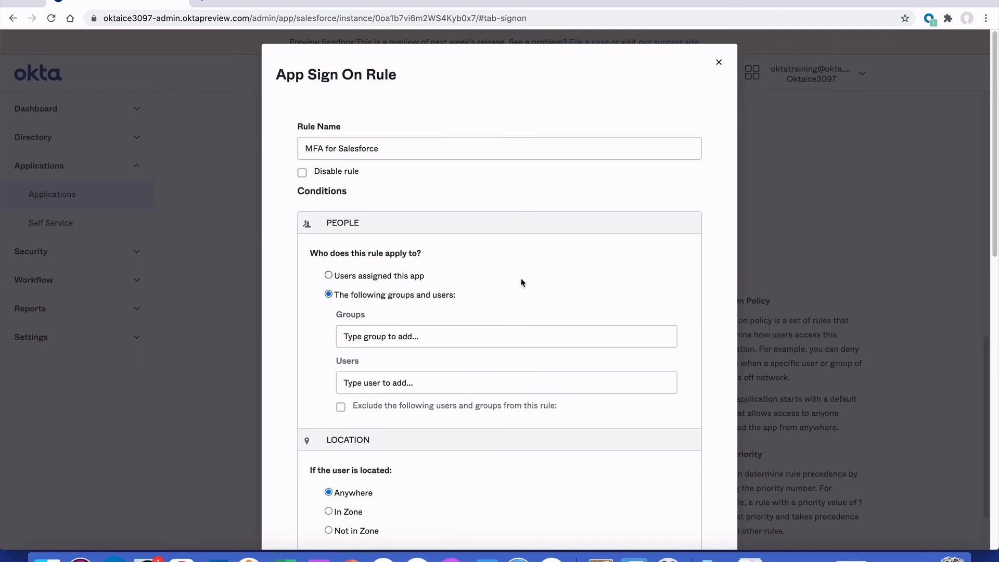
click(329, 276)
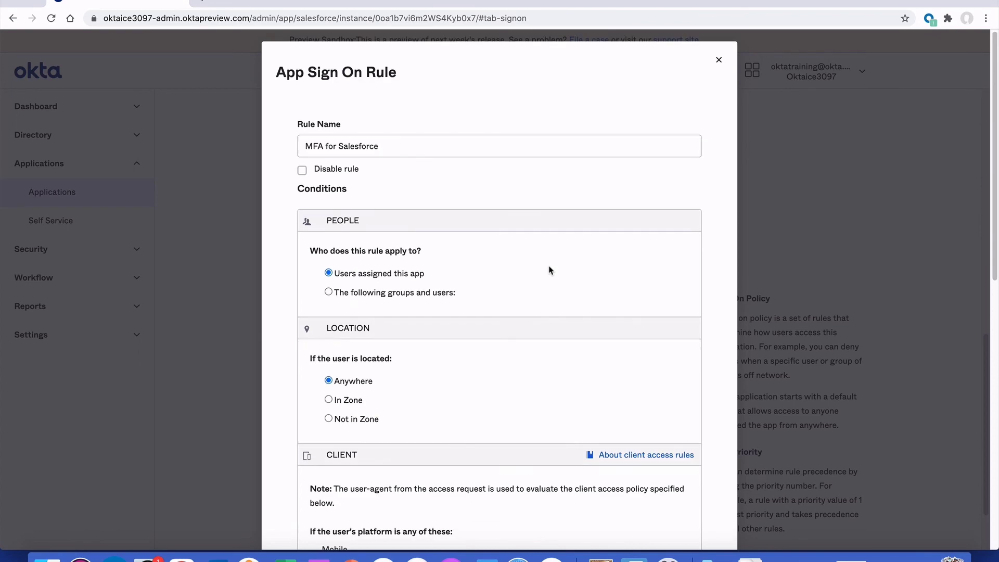
Set the rule's location condition to Not in Zone for the Corporate Network zone
scroll(549, 270, down, 3)
scroll(549, 270, down, 5)
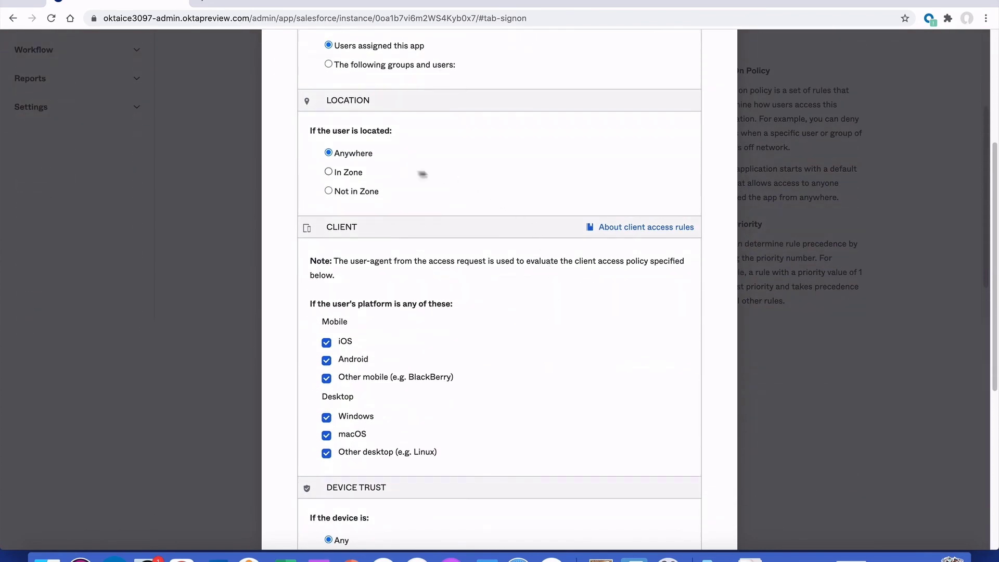
click(329, 191)
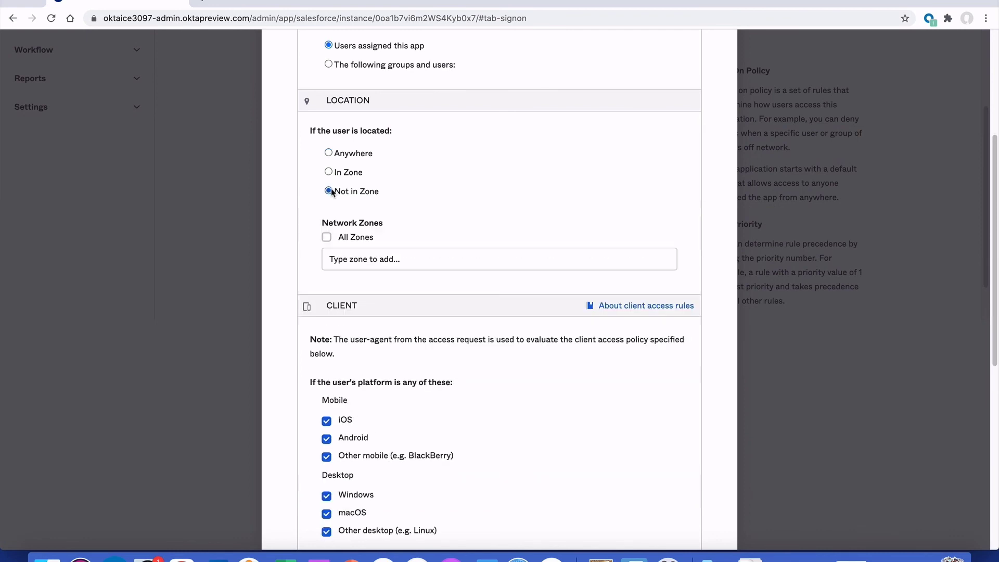
click(420, 259)
text(corp)
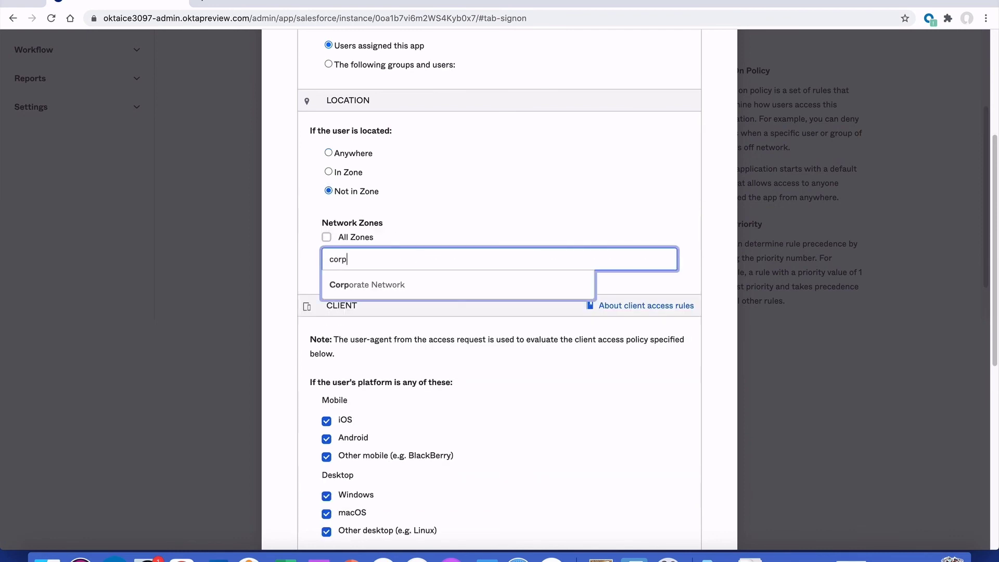
click(357, 285)
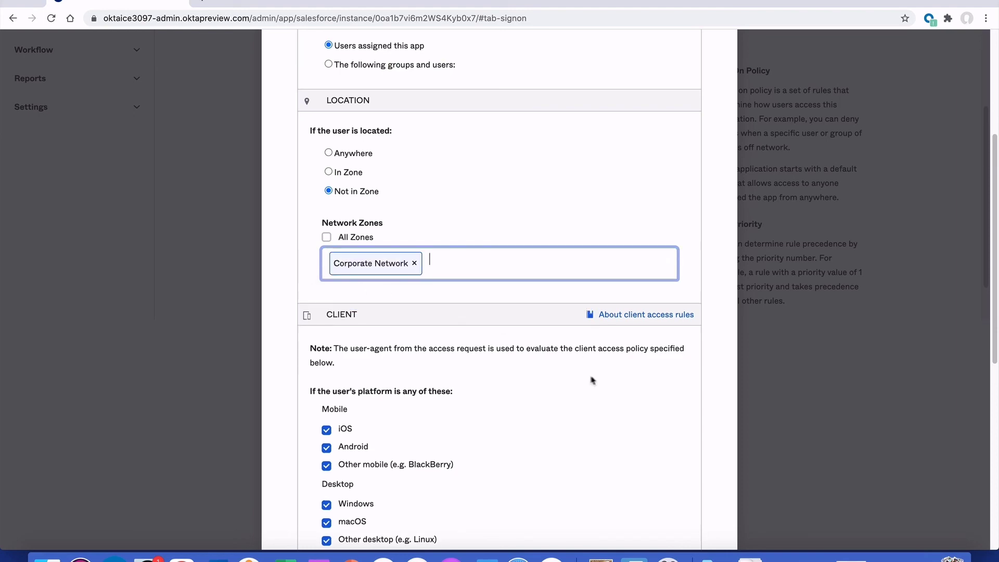
scroll(586, 387, down, 5)
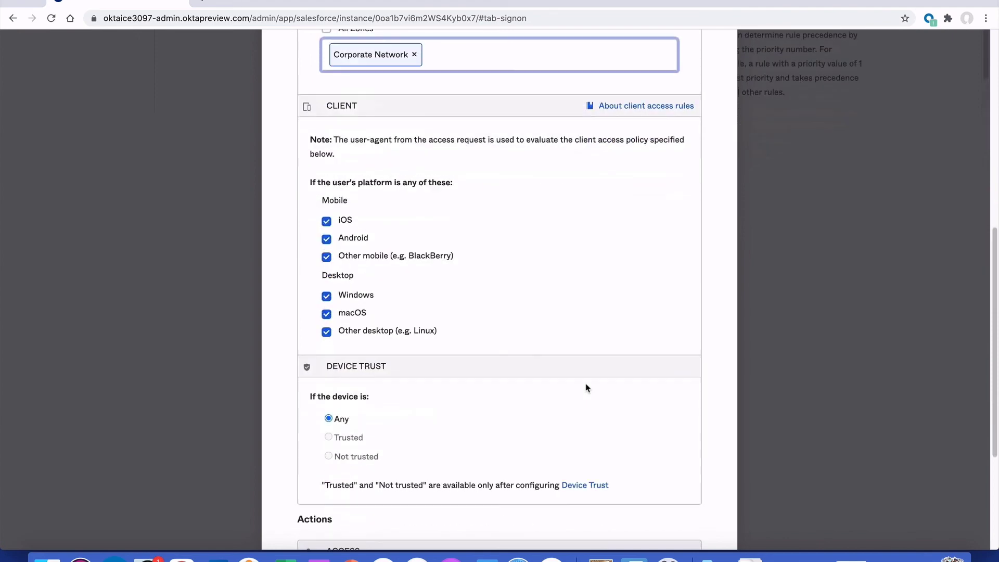
Set the rule to prompt for a factor at every sign on, and save the rule
scroll(592, 354, down, 1)
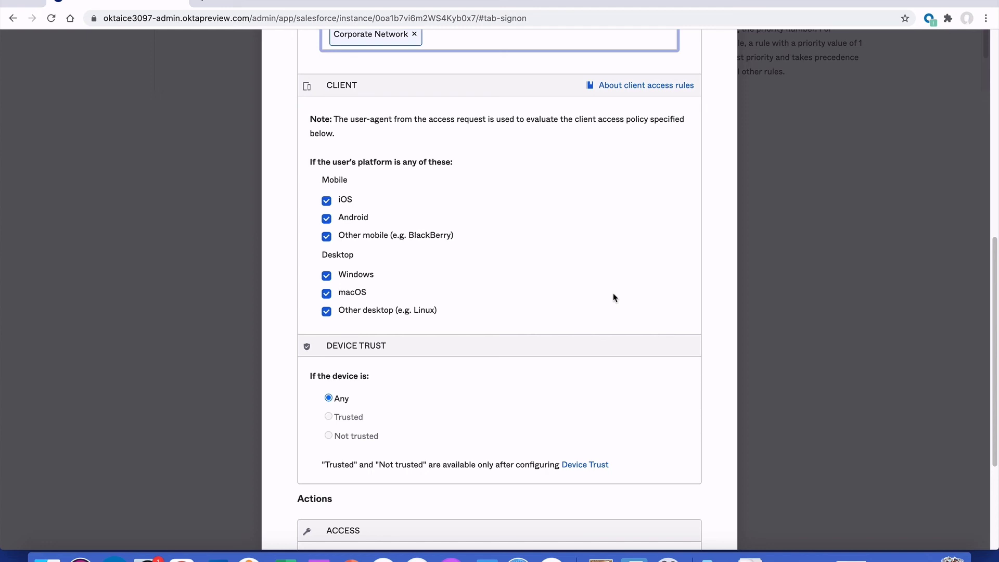
scroll(614, 298, down, 4)
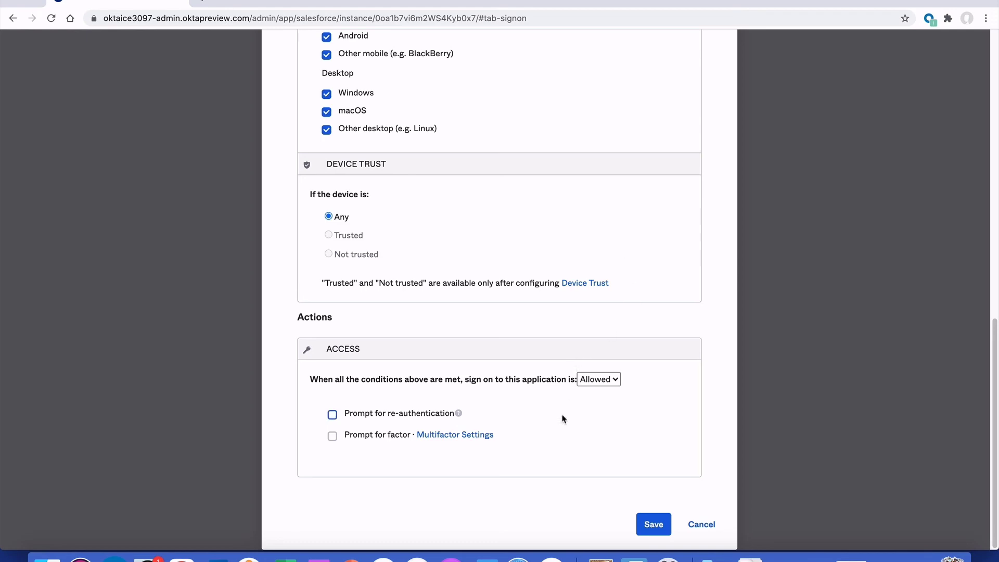
click(332, 436)
scroll(647, 417, down, 3)
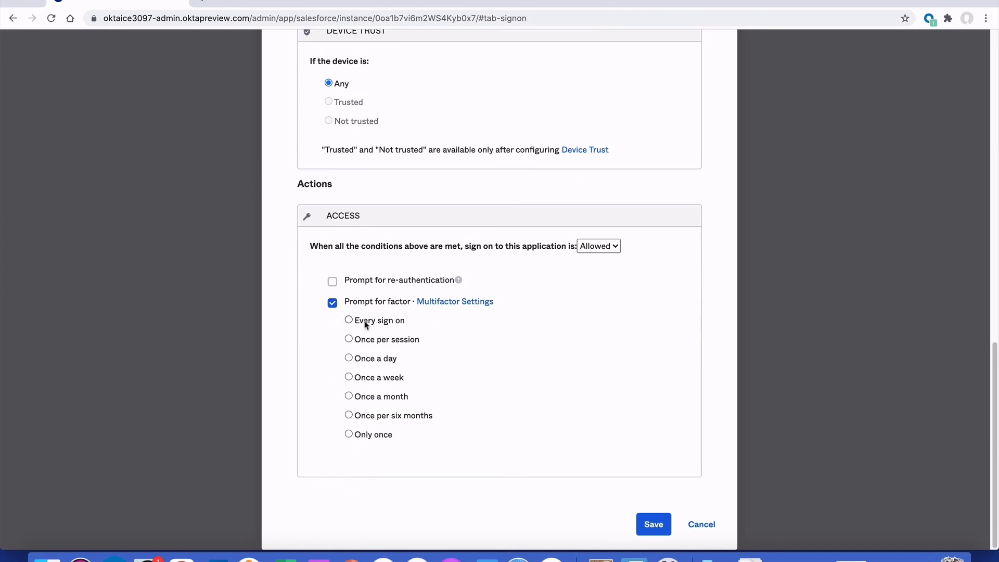
click(348, 320)
click(654, 524)
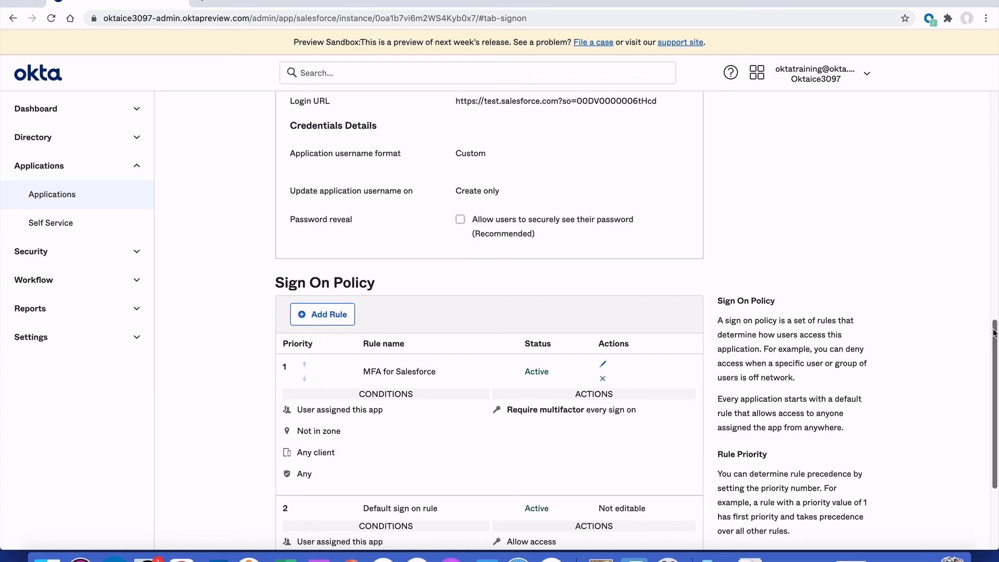
Test the rule by launching Salesforce.com from the end user dashboard and sending an Okta Verify push
scroll(993, 333, up, 4)
scroll(991, 333, up, 6)
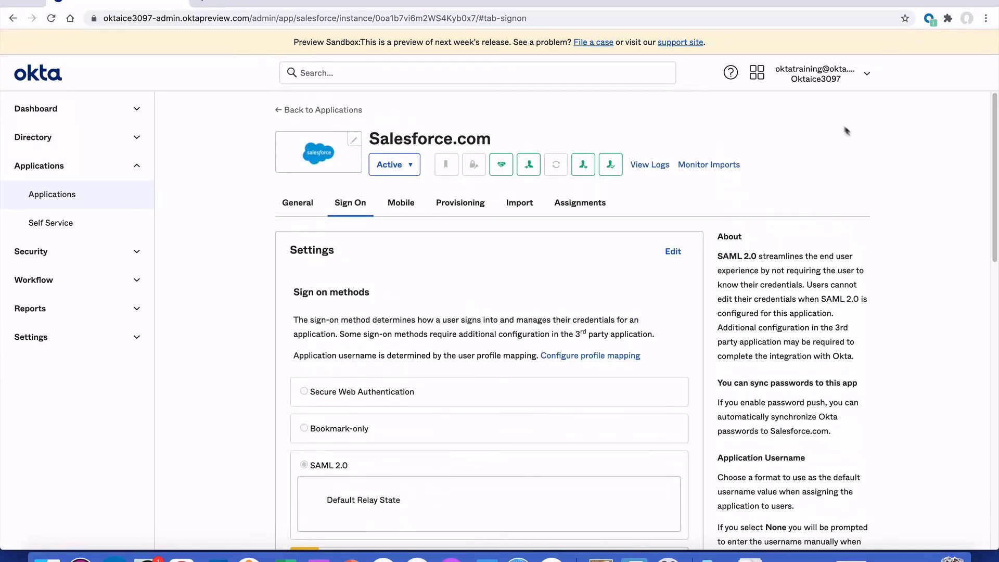
click(757, 72)
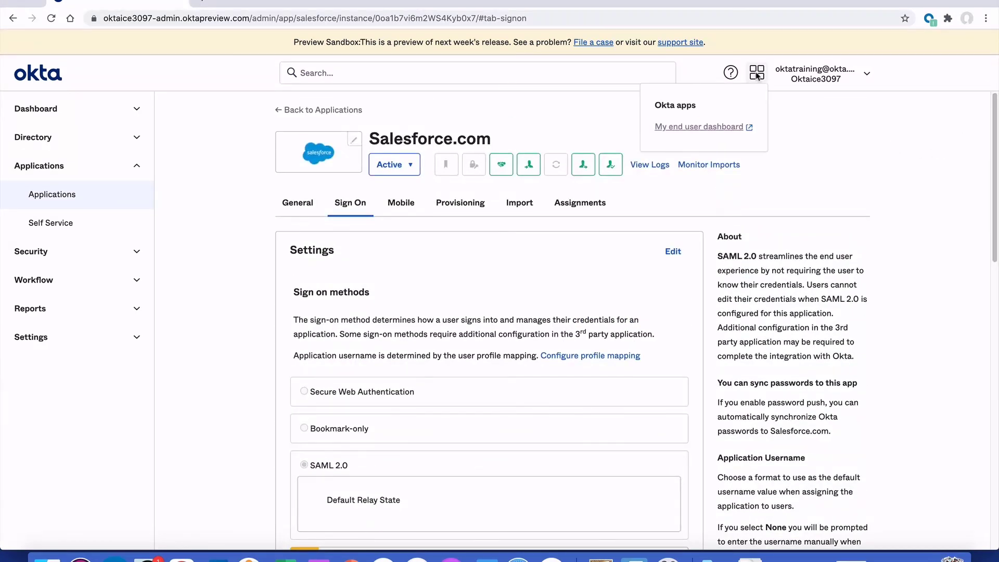
click(705, 130)
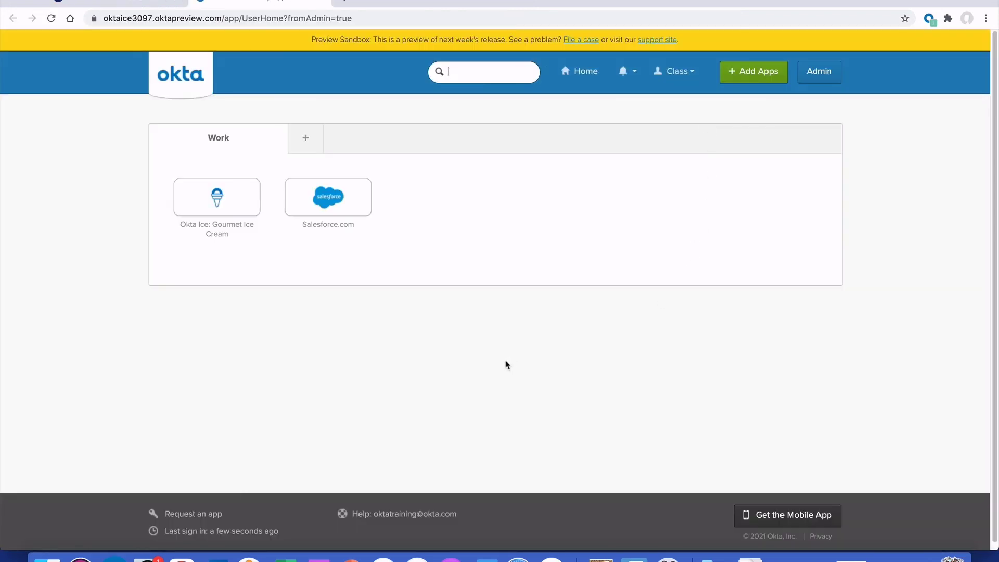
click(318, 203)
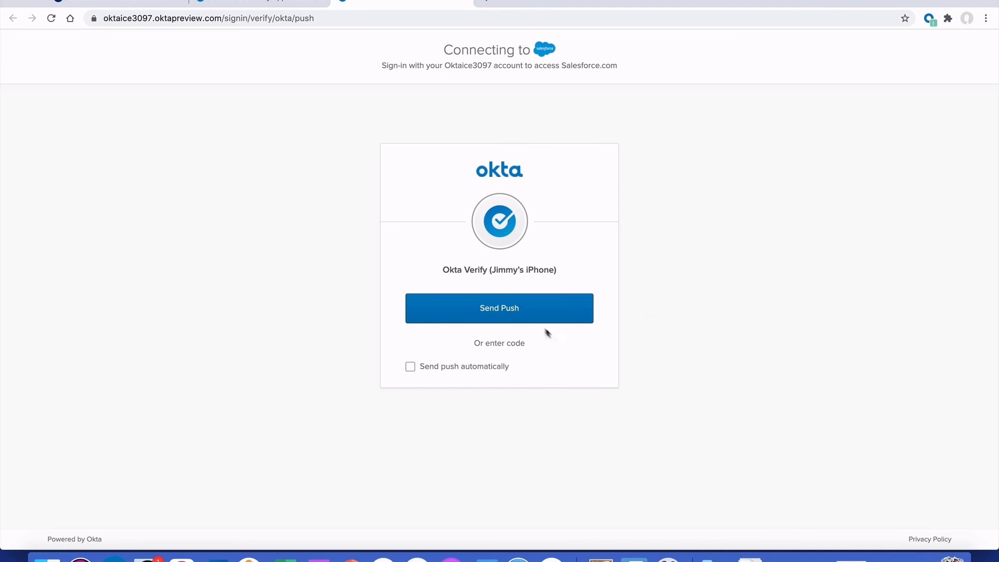
click(523, 315)
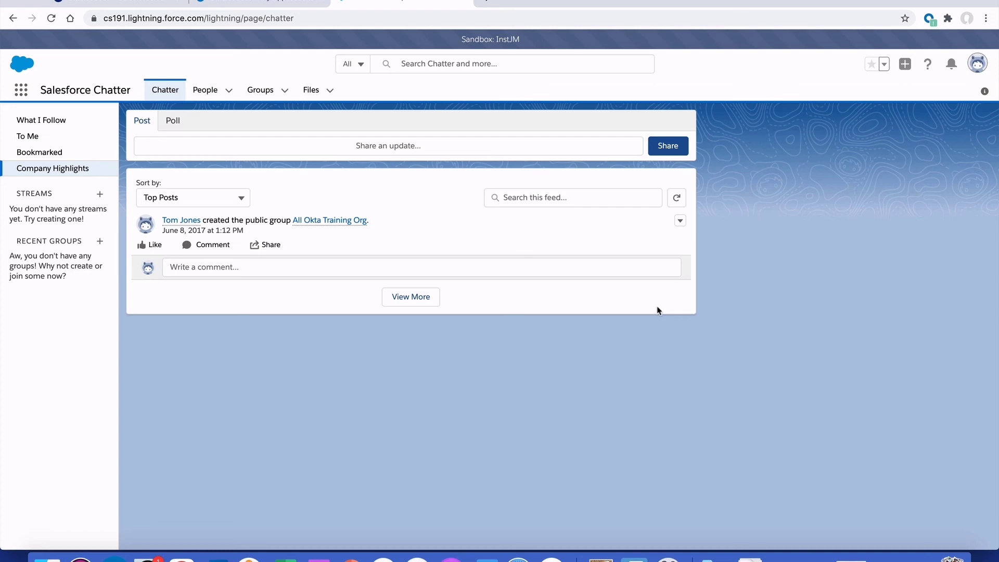
Return to the admin console and display the Salesforce.com application's Sign On Policy rules
key(ctrl+shift+Tab)
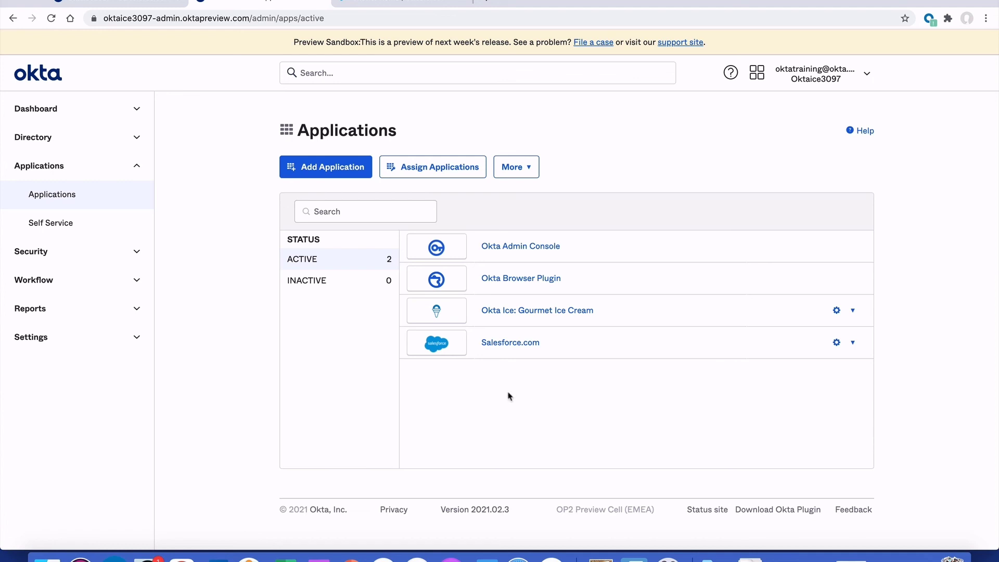
click(499, 347)
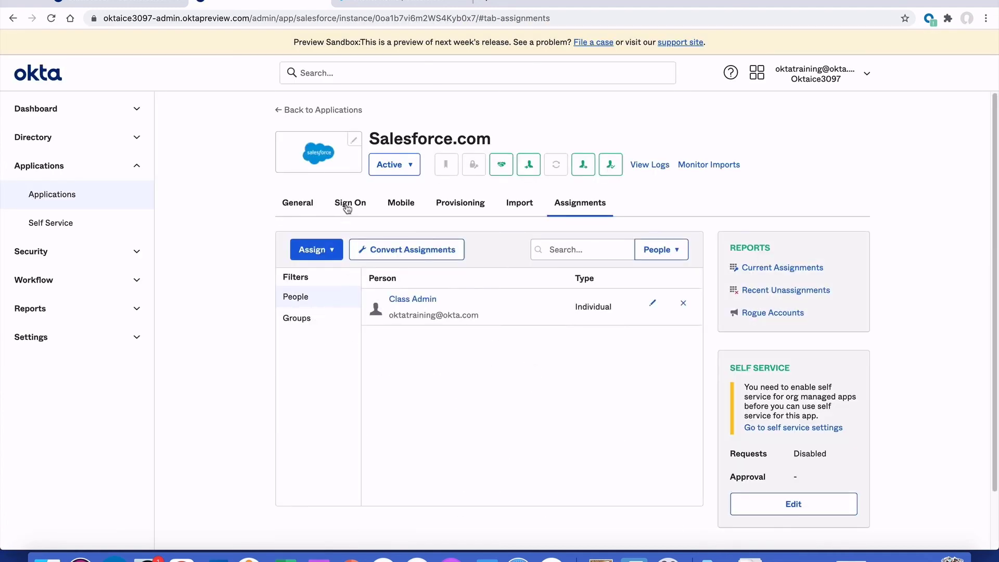
click(347, 205)
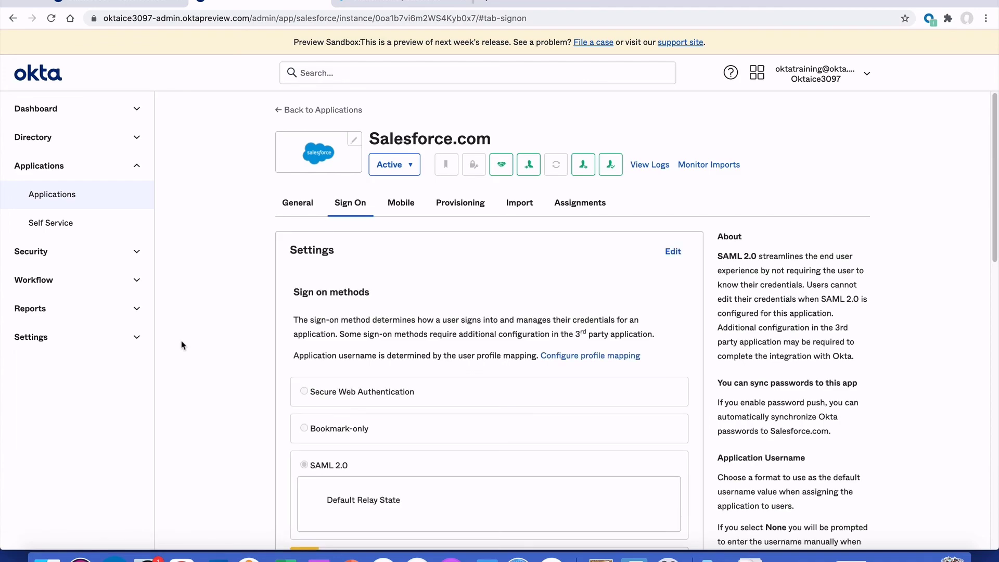
scroll(182, 345, down, 15)
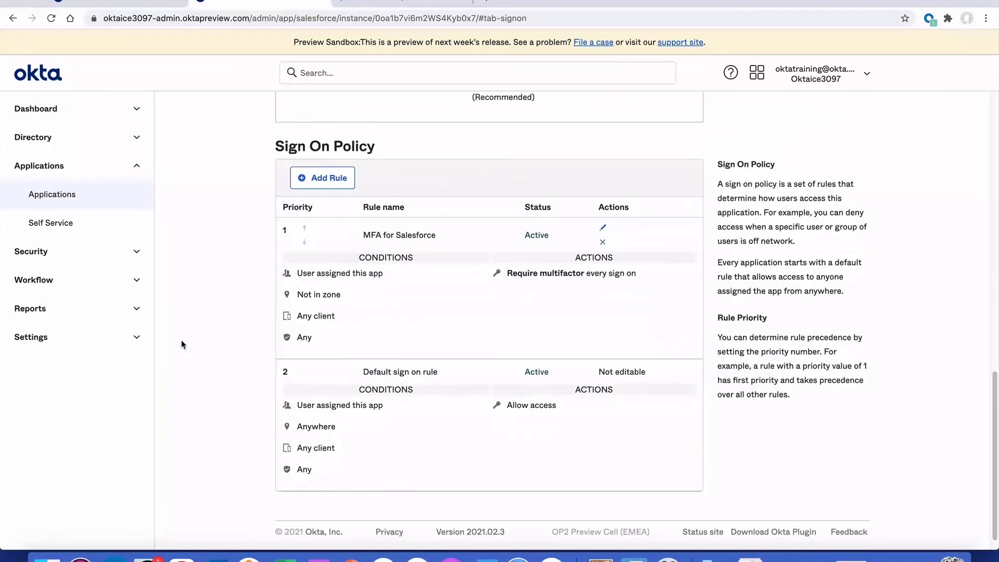